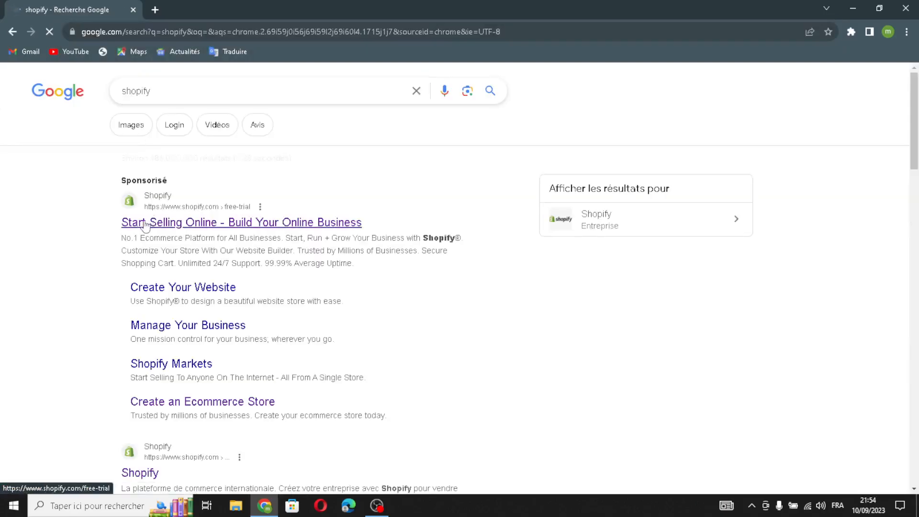
Open Shopify's free-trial offer from the search results and start the trial with the account's email address.
{"action": "left_click", "coordinate": [146, 223]}
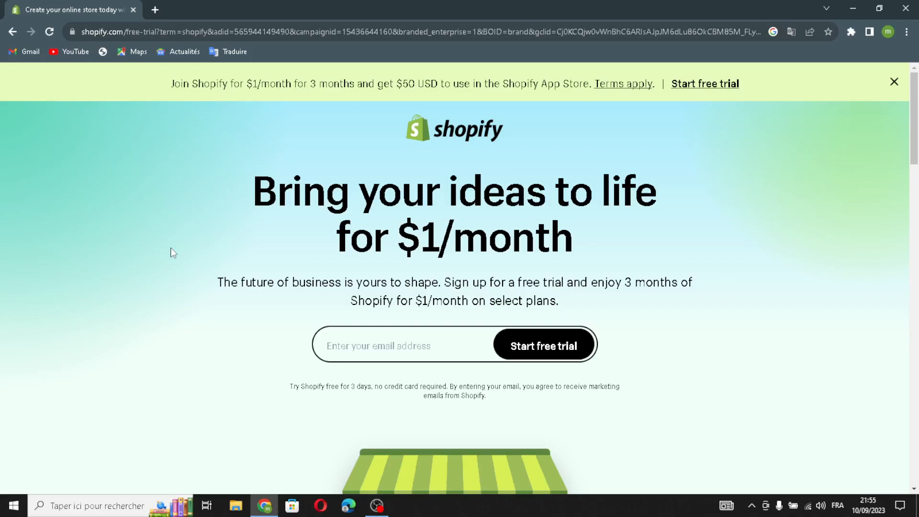
{"action": "left_click", "coordinate": [338, 340]}
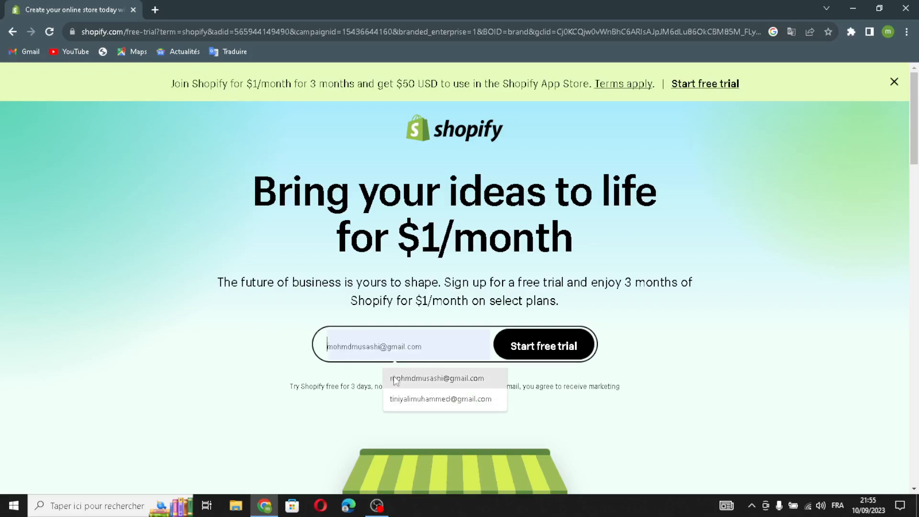
{"action": "left_click", "coordinate": [401, 376]}
{"action": "left_click", "coordinate": [539, 347]}
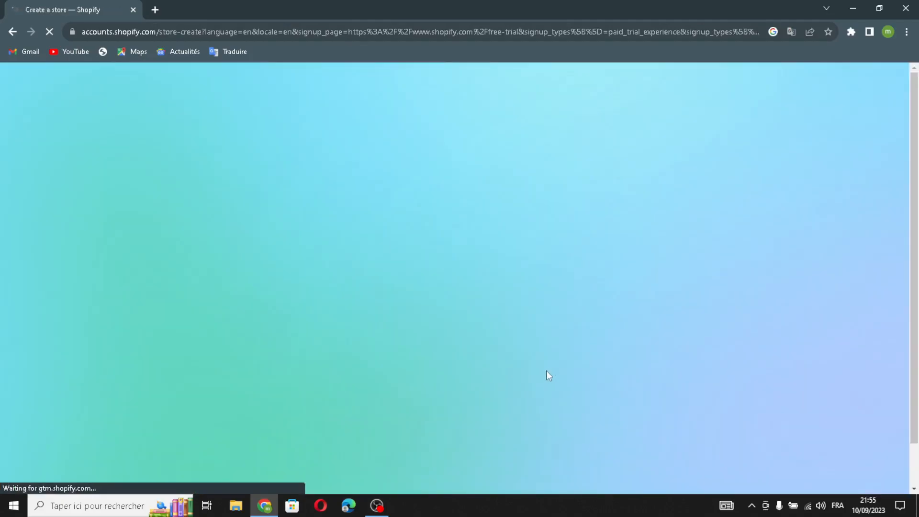
Skip all the onboarding questions and create the store with Morocco as the business location.
{"action": "scroll", "coordinate": [507, 405], "scroll_direction": "down", "scroll_amount": 2}
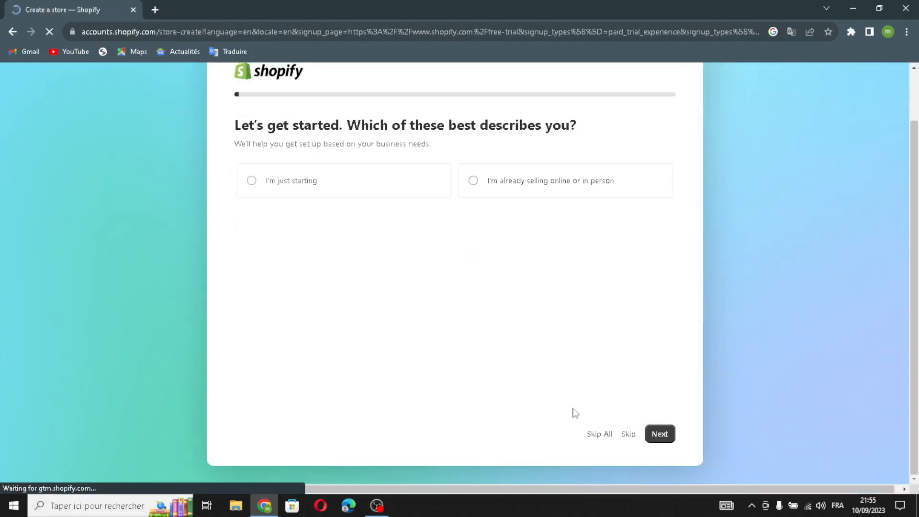
{"action": "left_click", "coordinate": [594, 435]}
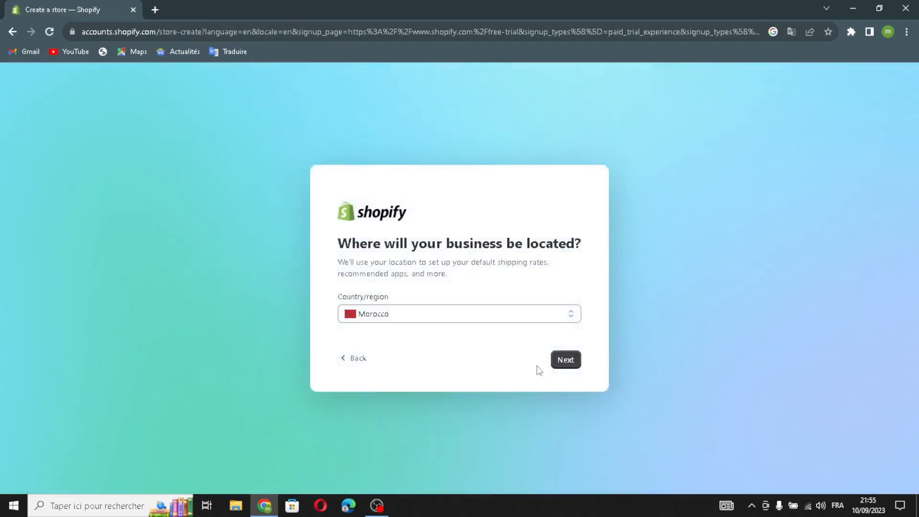
{"action": "left_click", "coordinate": [564, 361]}
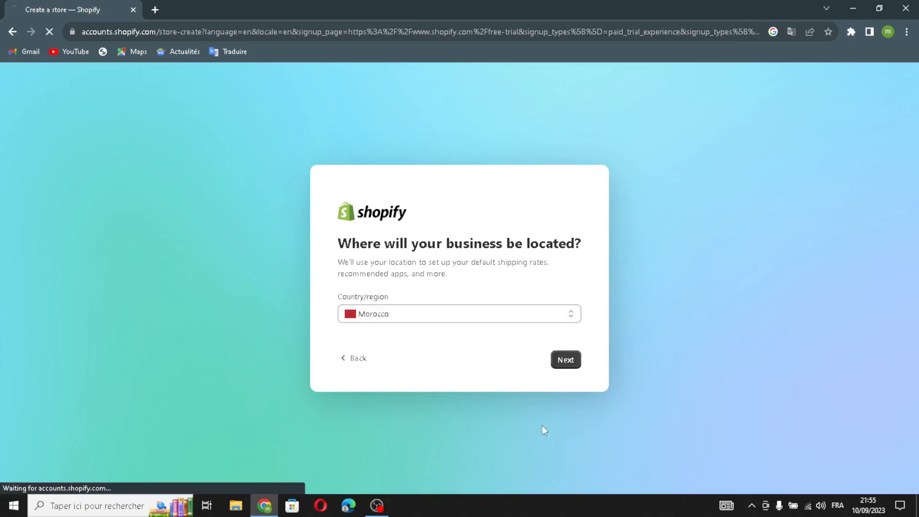
{"action": "left_click", "coordinate": [415, 297]}
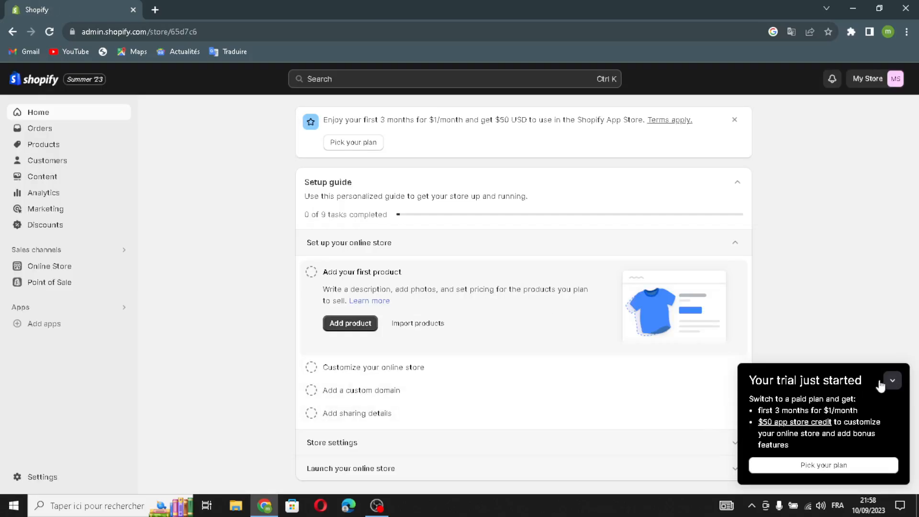
Collapse the trial notice, add the free Dawn theme to the online store's theme library and publish it.
{"action": "left_click", "coordinate": [893, 381]}
{"action": "left_click", "coordinate": [71, 267]}
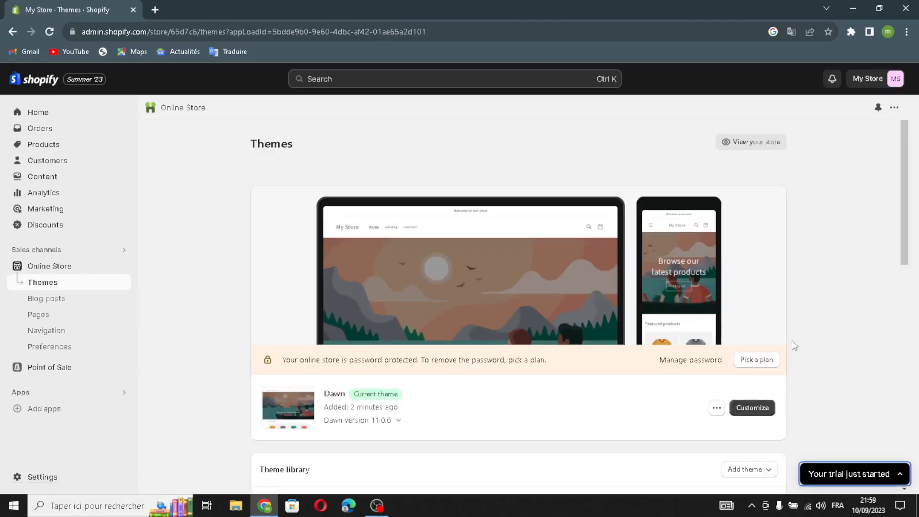
{"action": "scroll", "coordinate": [704, 369], "scroll_direction": "down", "scroll_amount": 7}
{"action": "scroll", "coordinate": [559, 343], "scroll_direction": "down", "scroll_amount": 1}
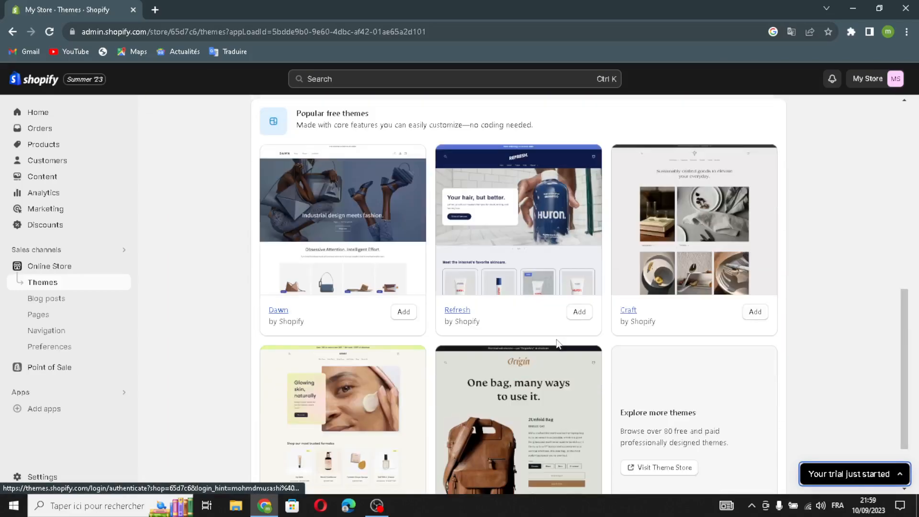
{"action": "left_click", "coordinate": [403, 312]}
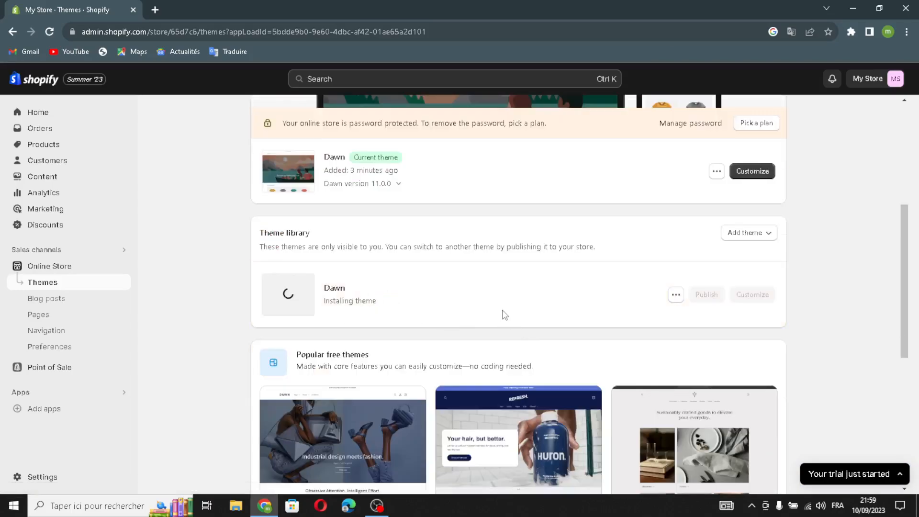
{"action": "left_click", "coordinate": [708, 294]}
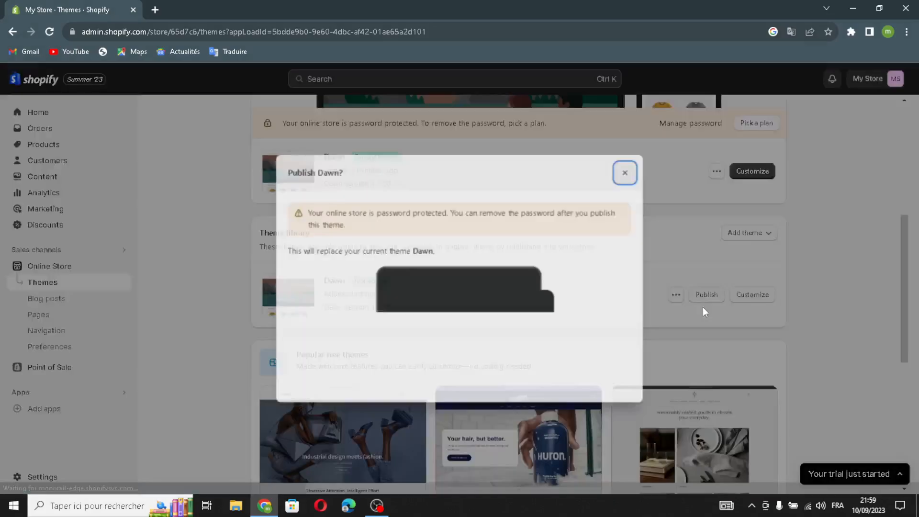
{"action": "left_click", "coordinate": [606, 380]}
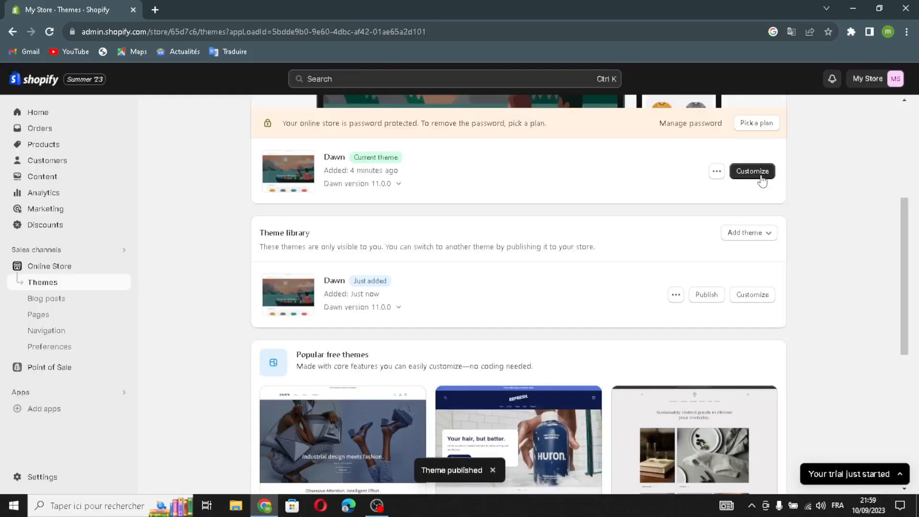
Open the current Dawn theme for customization and preview its home page in mobile, fullscreen and desktop views.
{"action": "left_click", "coordinate": [752, 172]}
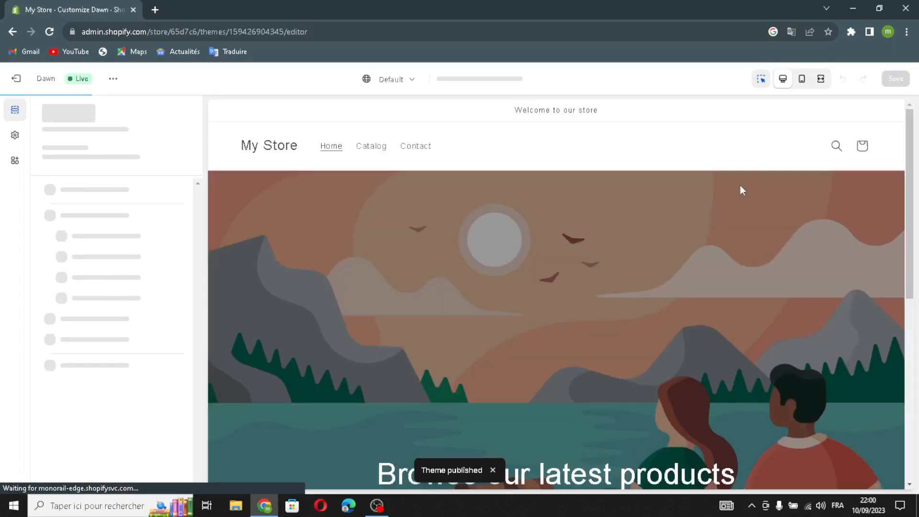
{"action": "left_click", "coordinate": [801, 80]}
{"action": "scroll", "coordinate": [635, 250], "scroll_direction": "down", "scroll_amount": 10}
{"action": "scroll", "coordinate": [635, 247], "scroll_direction": "up", "scroll_amount": 10}
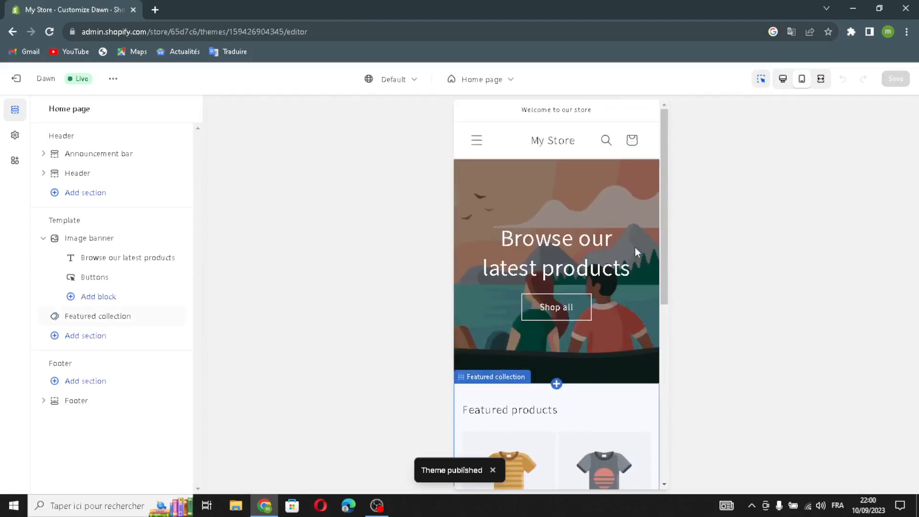
{"action": "scroll", "coordinate": [635, 247], "scroll_direction": "down", "scroll_amount": 10}
{"action": "left_click", "coordinate": [821, 80]}
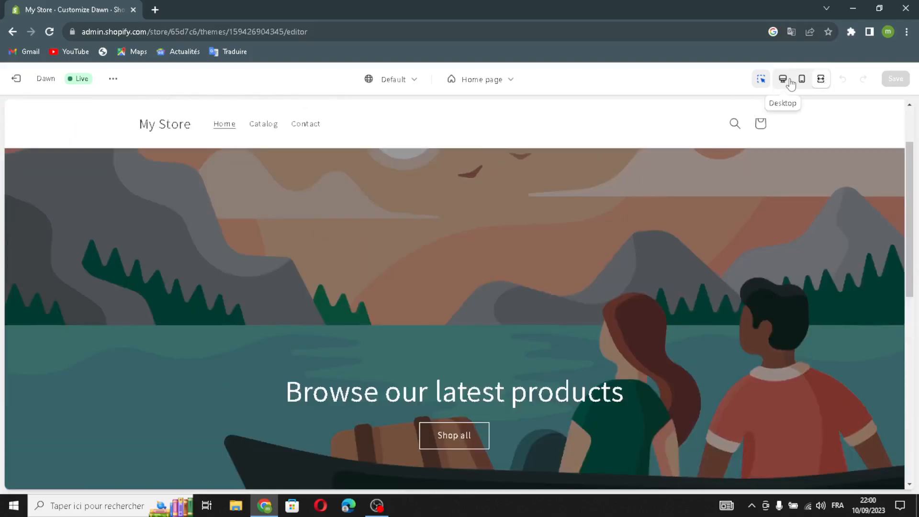
{"action": "left_click", "coordinate": [783, 78]}
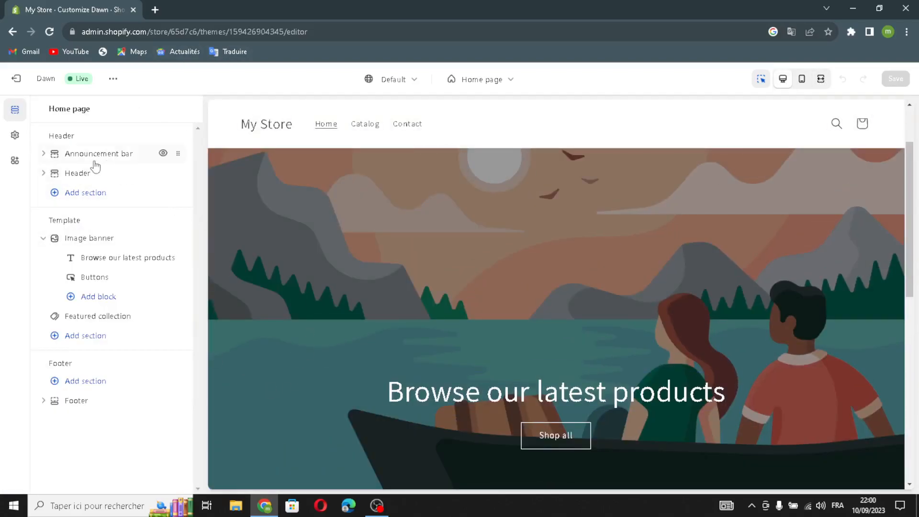
Change the announcement bar's color scheme to Scheme 3.
{"action": "mouse_move", "coordinate": [89, 156]}
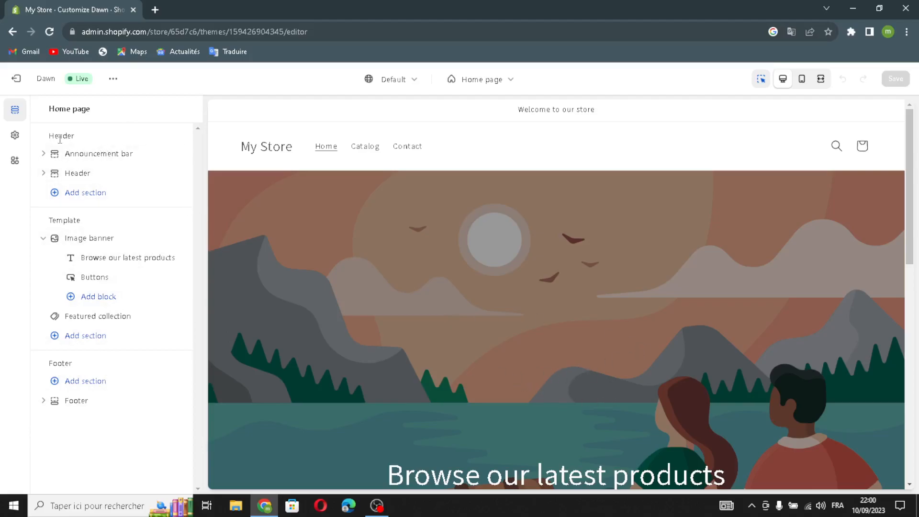
{"action": "left_click", "coordinate": [55, 153]}
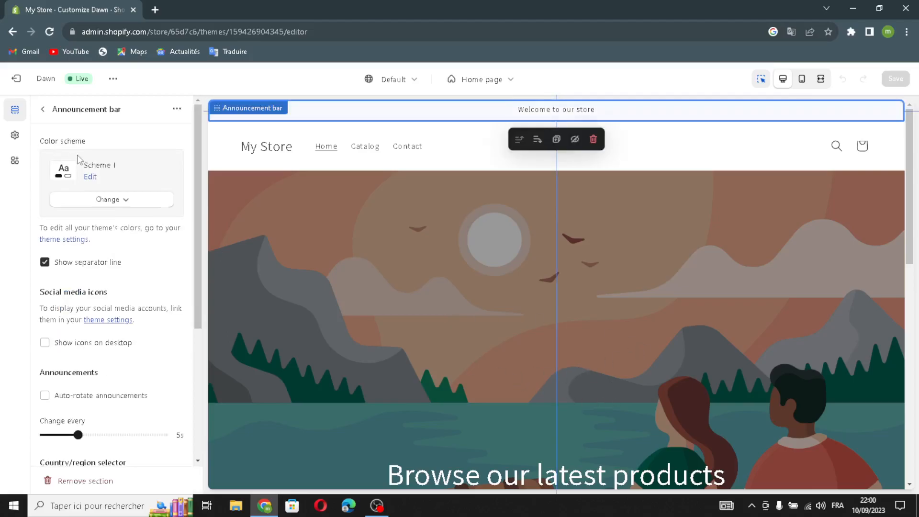
{"action": "left_click", "coordinate": [83, 201]}
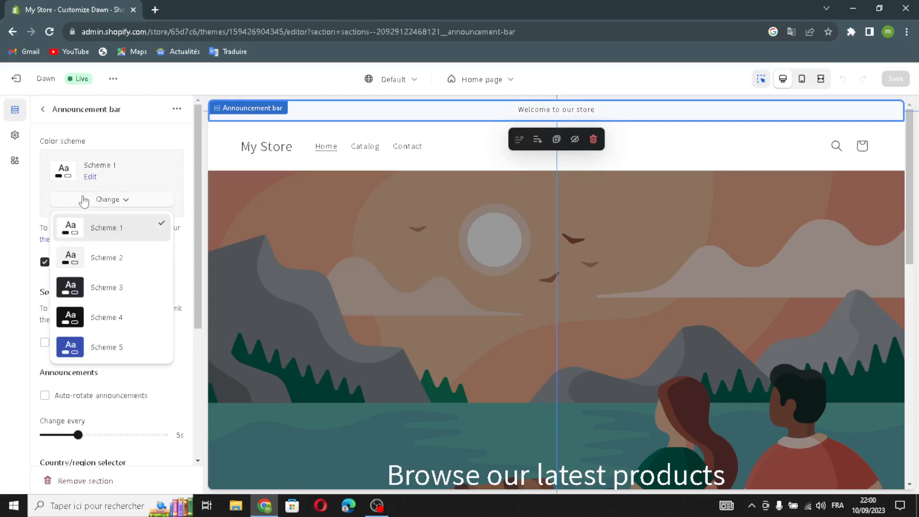
{"action": "left_click", "coordinate": [80, 287]}
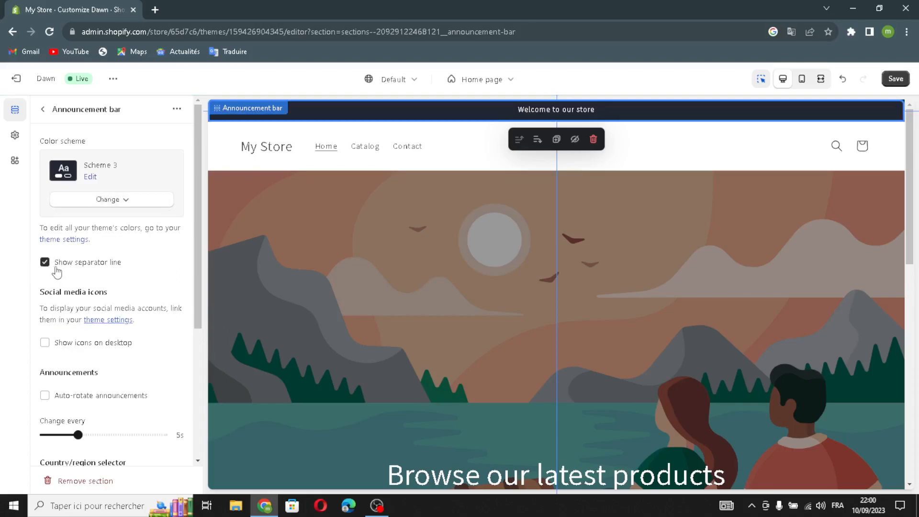
Enable desktop social media icons, auto-rotating announcements, the country/region selector and the language selector for the announcement bar.
{"action": "left_click", "coordinate": [44, 343]}
{"action": "left_click", "coordinate": [45, 396]}
{"action": "scroll", "coordinate": [72, 417], "scroll_direction": "down", "scroll_amount": 4}
{"action": "left_click", "coordinate": [47, 343]}
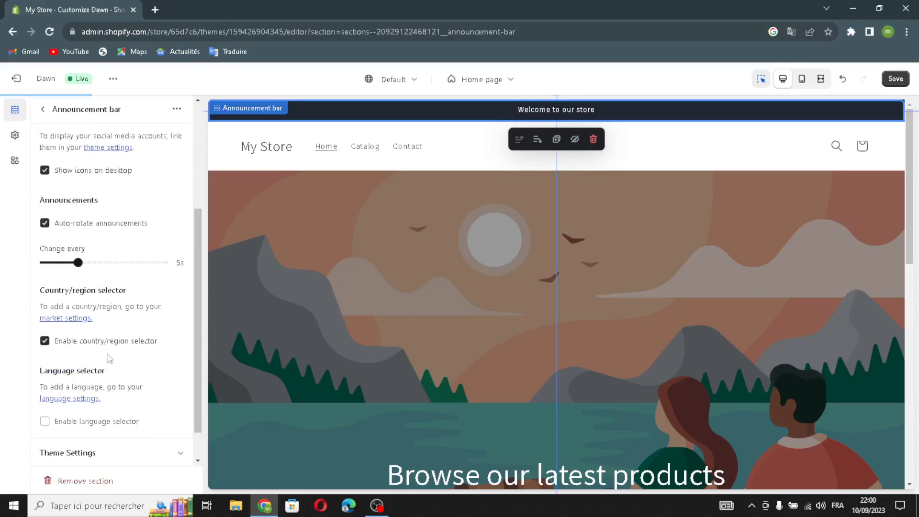
{"action": "left_click", "coordinate": [49, 423]}
{"action": "left_click", "coordinate": [42, 109]}
Link the "Welcome to our store" announcement to All collections.
{"action": "left_click", "coordinate": [85, 179]}
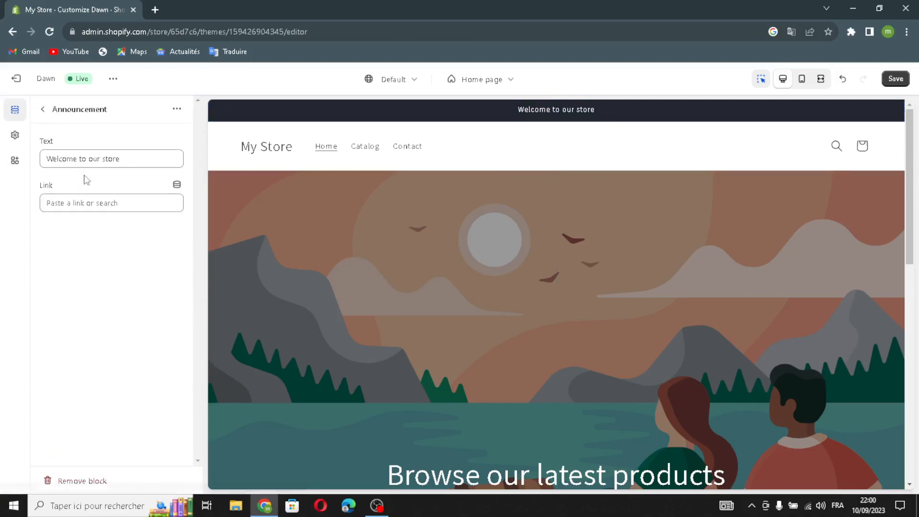
{"action": "left_click_drag", "start_coordinate": [134, 157], "coordinate": [36, 163]}
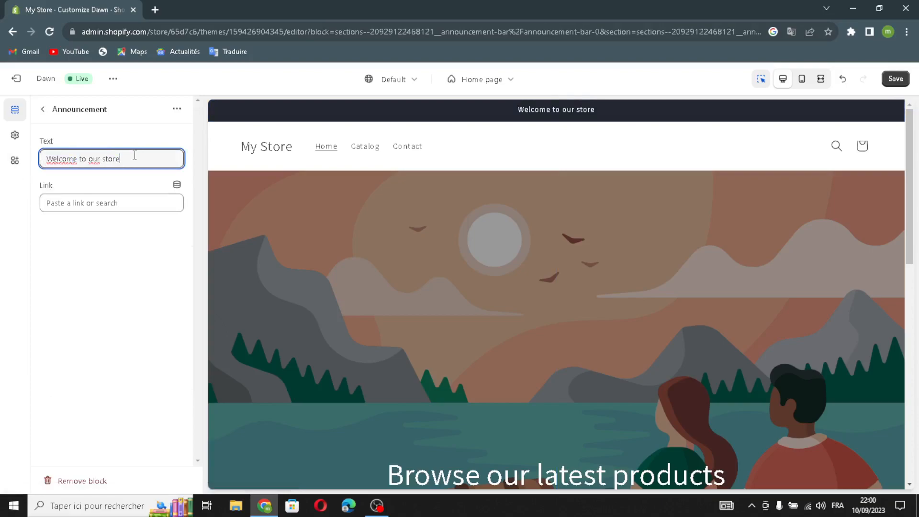
{"action": "left_click", "coordinate": [127, 201]}
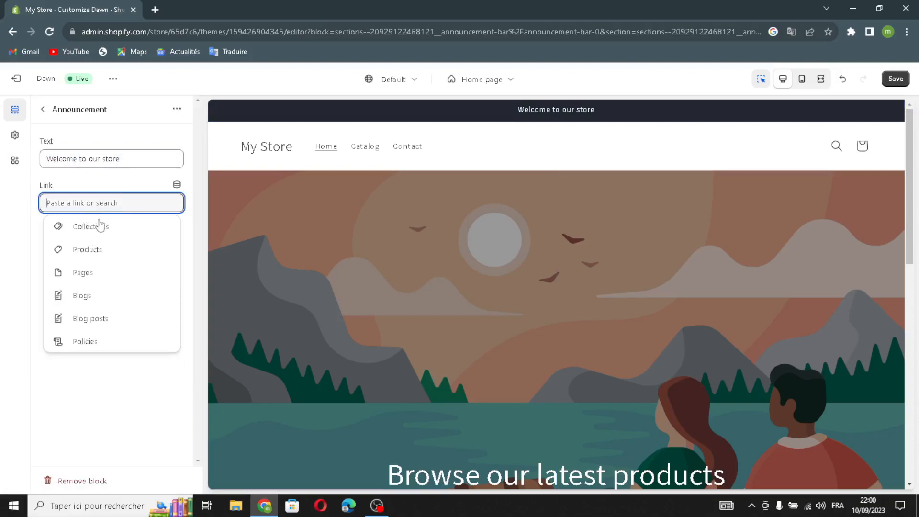
{"action": "left_click", "coordinate": [96, 230]}
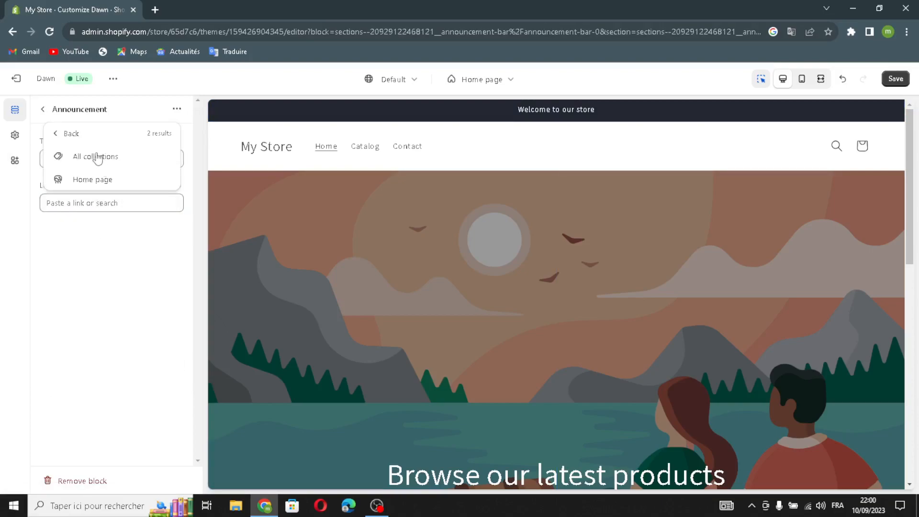
{"action": "left_click", "coordinate": [98, 159]}
{"action": "left_click", "coordinate": [43, 110]}
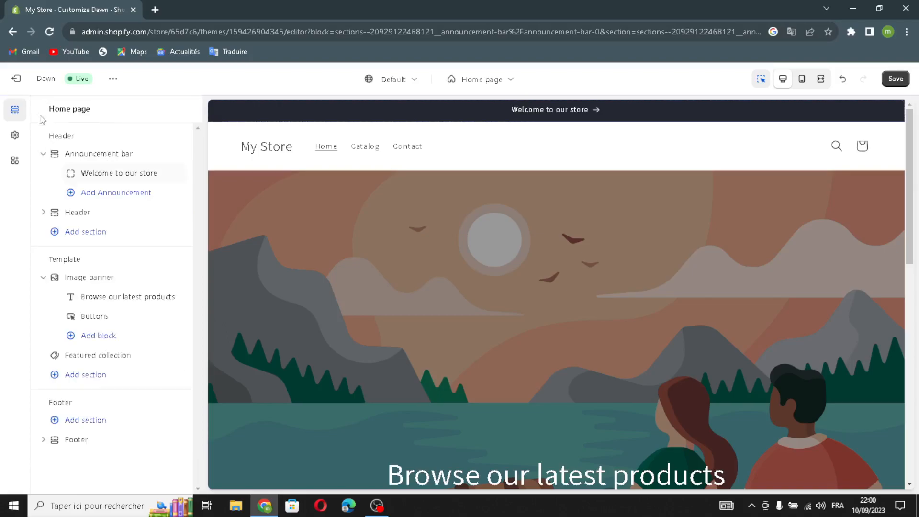
Set the header section's desktop logo position to Top center.
{"action": "left_click", "coordinate": [62, 218]}
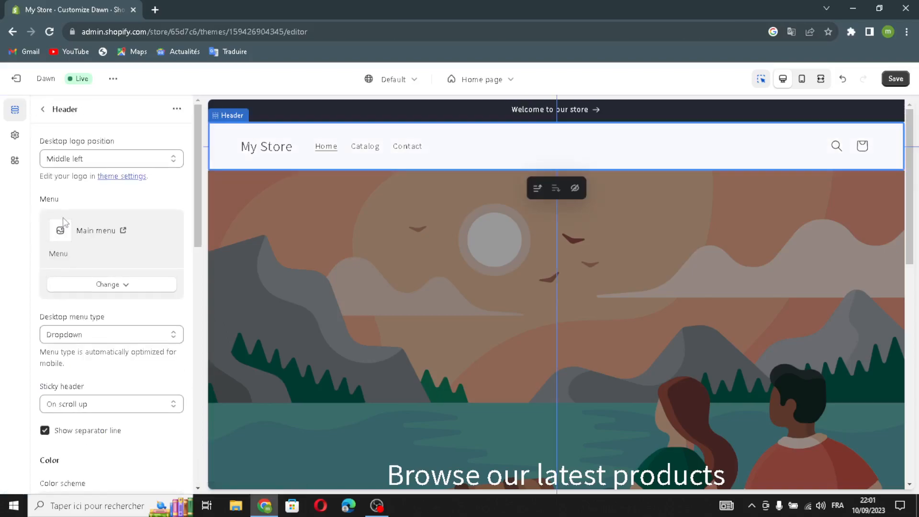
{"action": "left_click", "coordinate": [60, 158]}
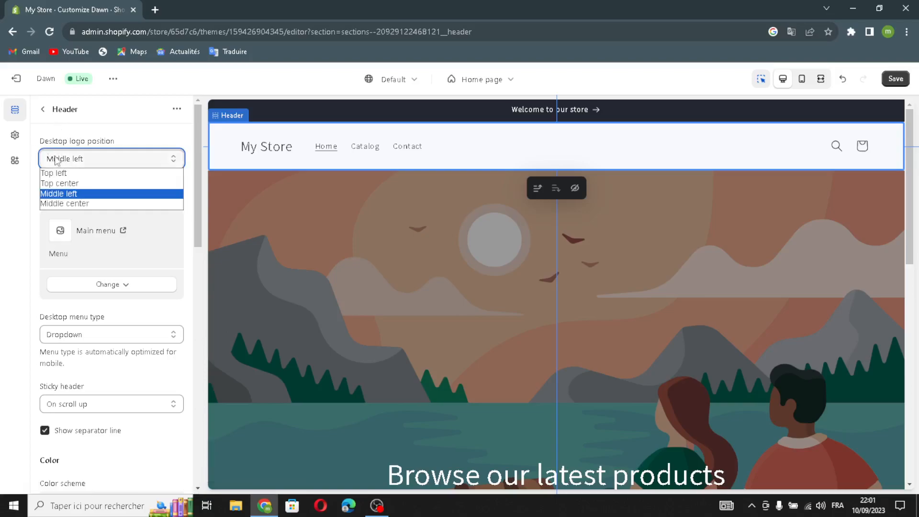
{"action": "left_click", "coordinate": [64, 192]}
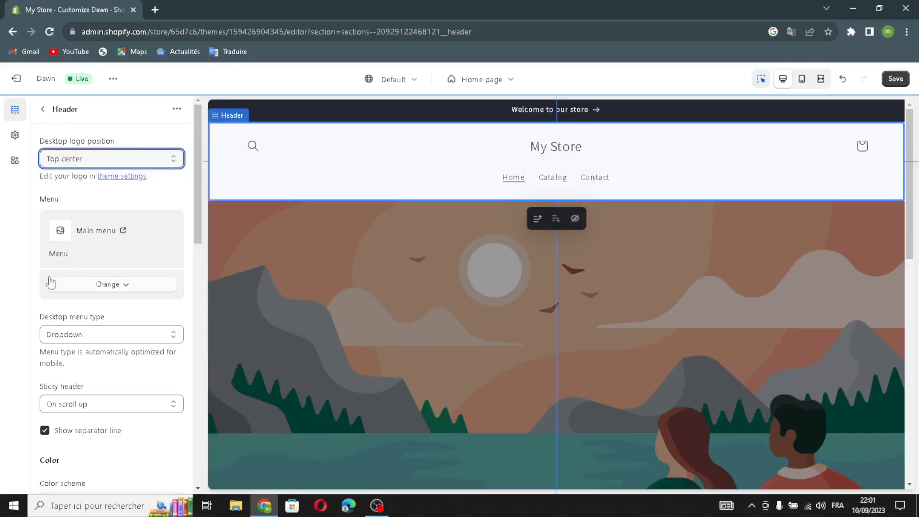
{"action": "left_click", "coordinate": [87, 294]}
{"action": "left_click", "coordinate": [86, 294]}
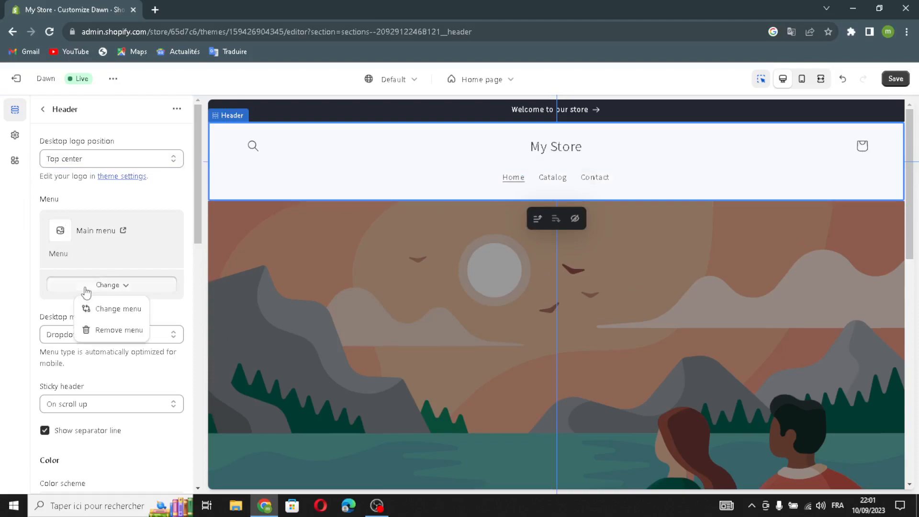
Set the header's desktop menu type to Mega menu and its sticky header behavior to Always.
{"action": "left_click", "coordinate": [88, 336]}
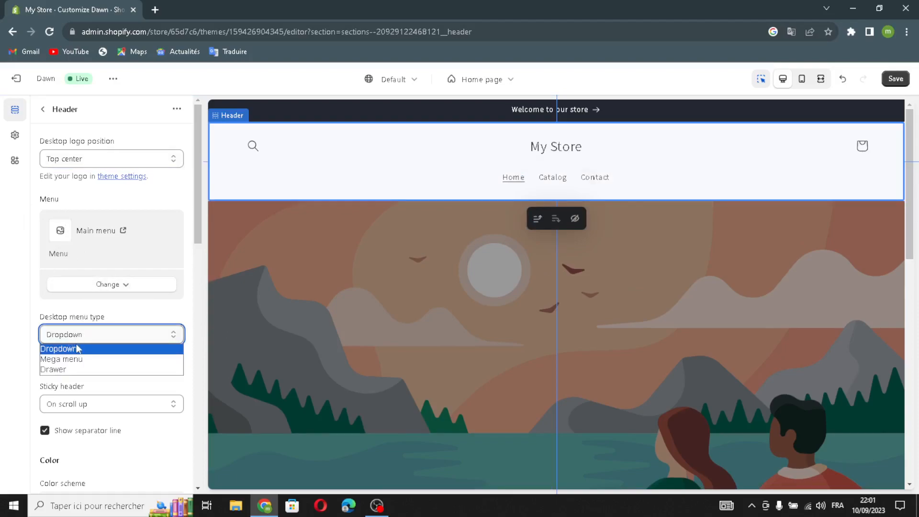
{"action": "left_click", "coordinate": [71, 359]}
{"action": "scroll", "coordinate": [70, 407], "scroll_direction": "down", "scroll_amount": 1}
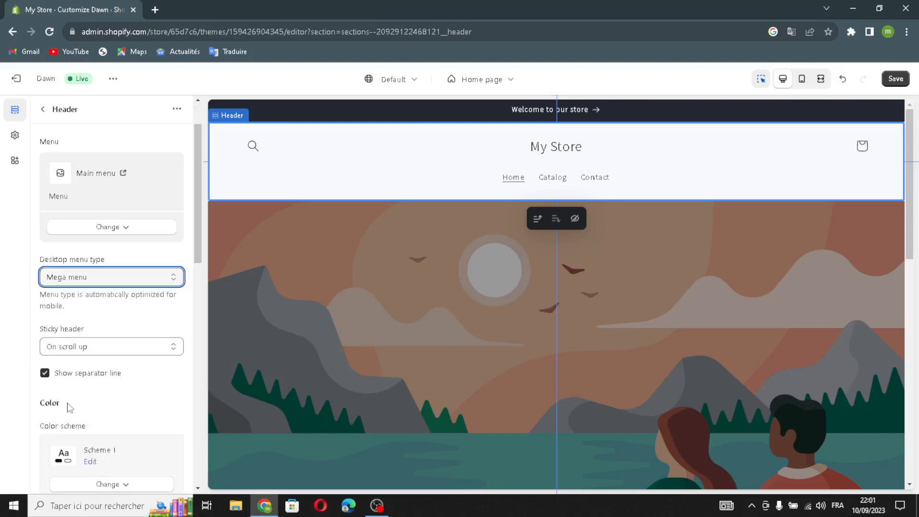
{"action": "left_click", "coordinate": [87, 347]}
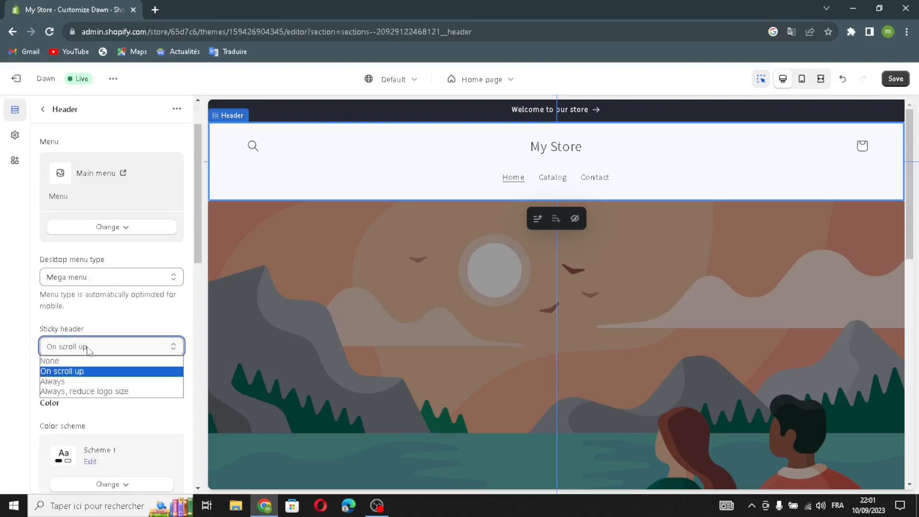
{"action": "left_click", "coordinate": [67, 383]}
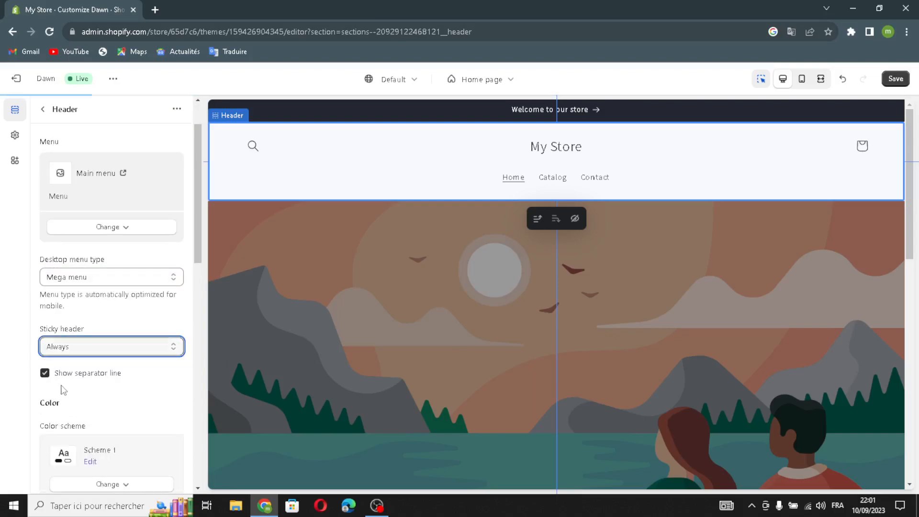
{"action": "scroll", "coordinate": [120, 389], "scroll_direction": "down", "scroll_amount": 4}
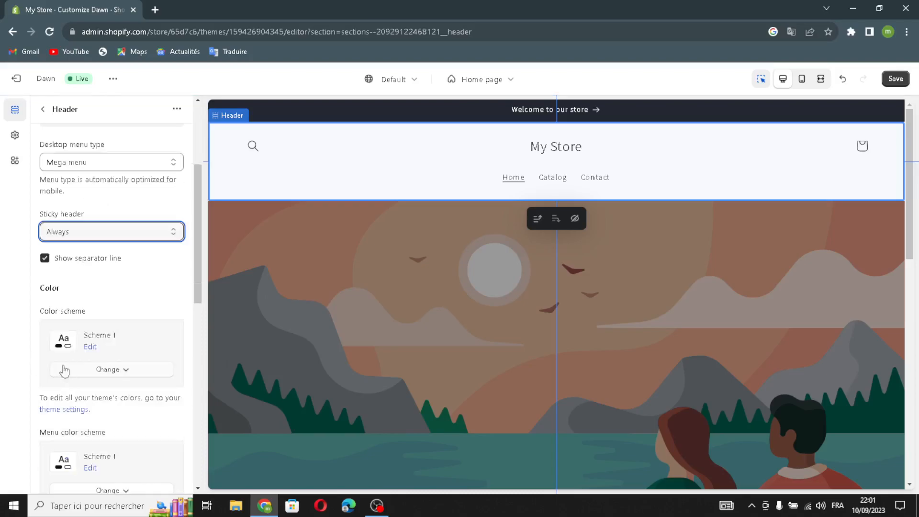
Set the header's menu color scheme to Scheme 3.
{"action": "scroll", "coordinate": [69, 325], "scroll_direction": "down", "scroll_amount": 2}
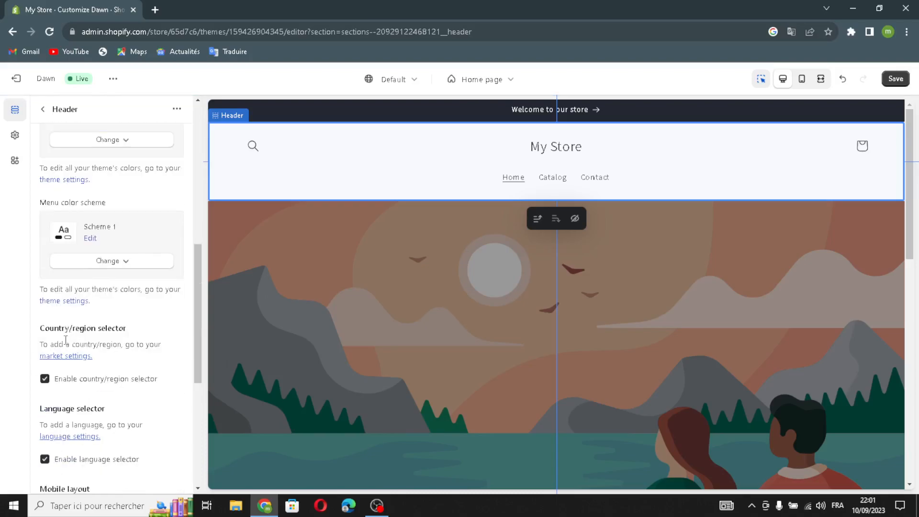
{"action": "left_click", "coordinate": [95, 262]}
{"action": "left_click", "coordinate": [89, 357]}
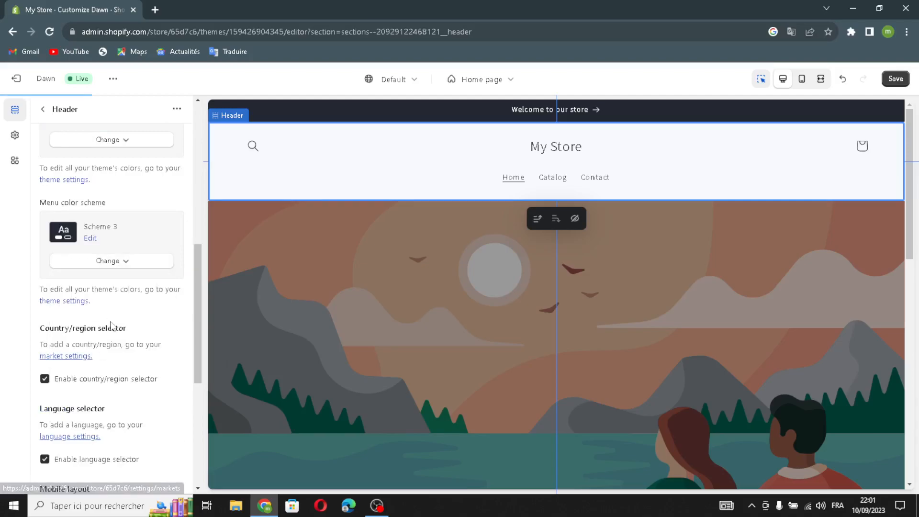
Expand the header's theme settings and open the image picker for the logo.
{"action": "scroll", "coordinate": [112, 322], "scroll_direction": "down", "scroll_amount": 1}
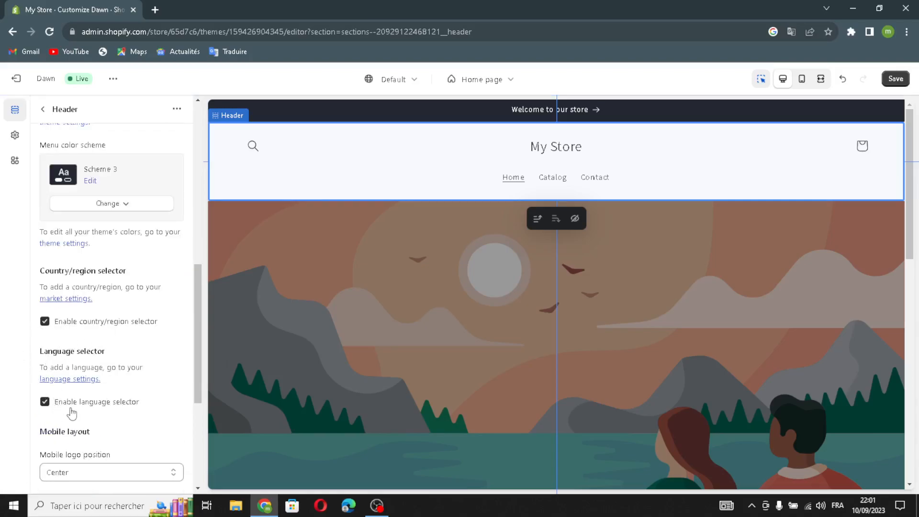
{"action": "scroll", "coordinate": [92, 425], "scroll_direction": "down", "scroll_amount": 1}
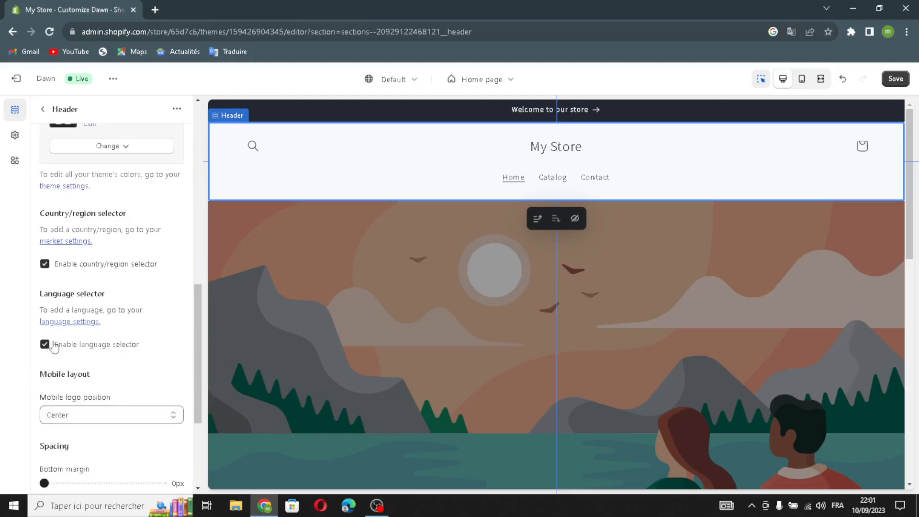
{"action": "scroll", "coordinate": [27, 393], "scroll_direction": "down", "scroll_amount": 3}
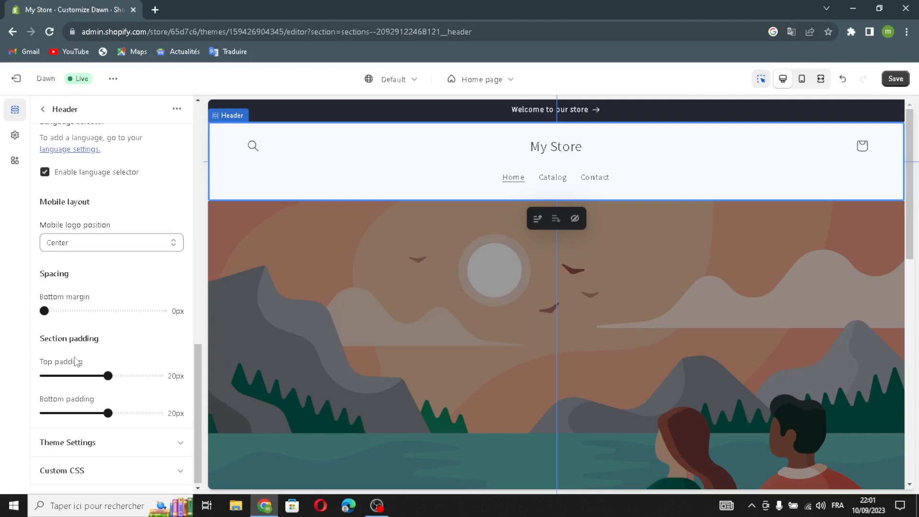
{"action": "left_click", "coordinate": [70, 445]}
{"action": "scroll", "coordinate": [86, 421], "scroll_direction": "down", "scroll_amount": 4}
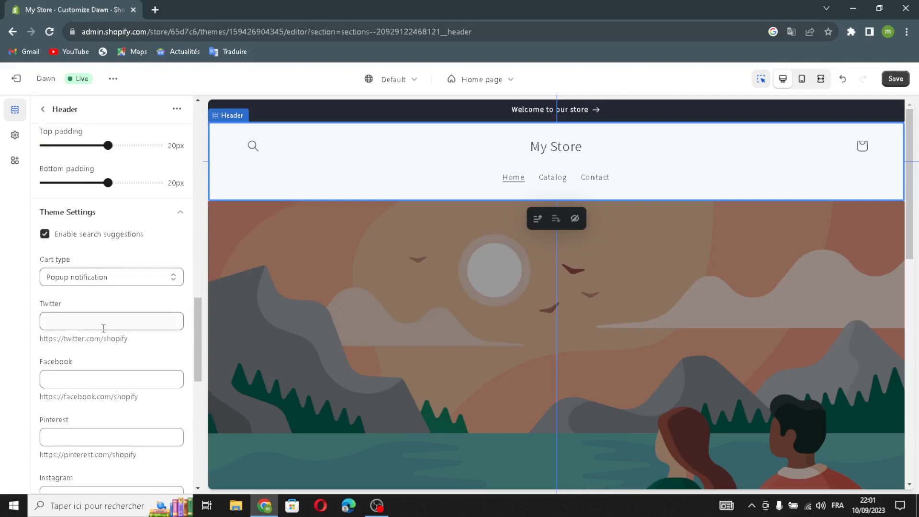
{"action": "scroll", "coordinate": [101, 325], "scroll_direction": "down", "scroll_amount": 3}
{"action": "scroll", "coordinate": [79, 261], "scroll_direction": "up", "scroll_amount": 2}
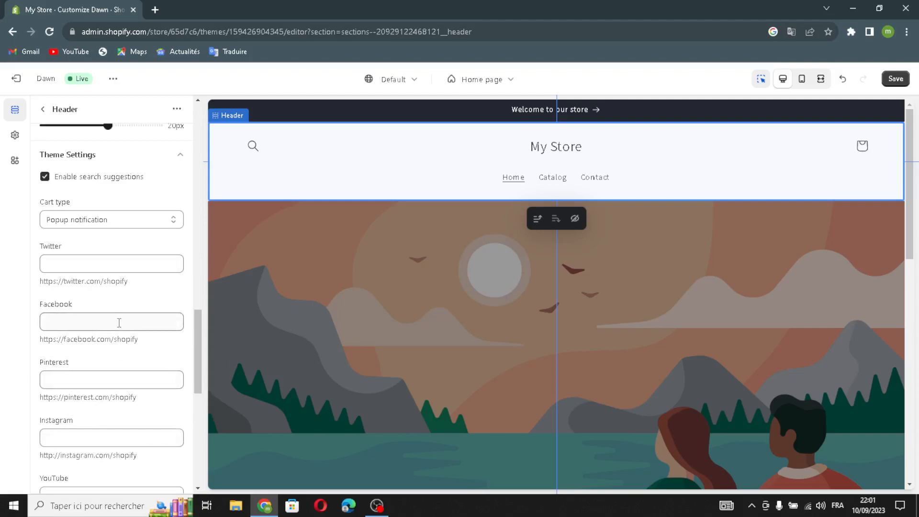
{"action": "scroll", "coordinate": [117, 318], "scroll_direction": "down", "scroll_amount": 9}
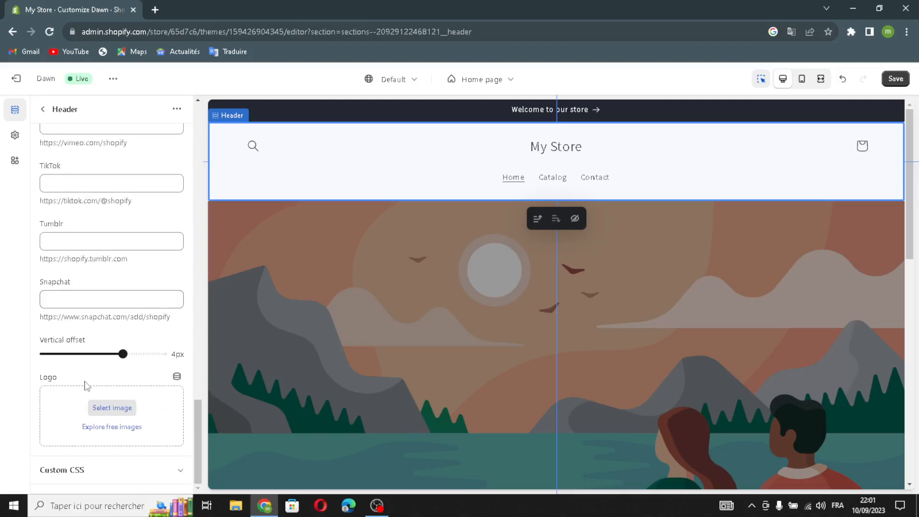
{"action": "left_click", "coordinate": [102, 408]}
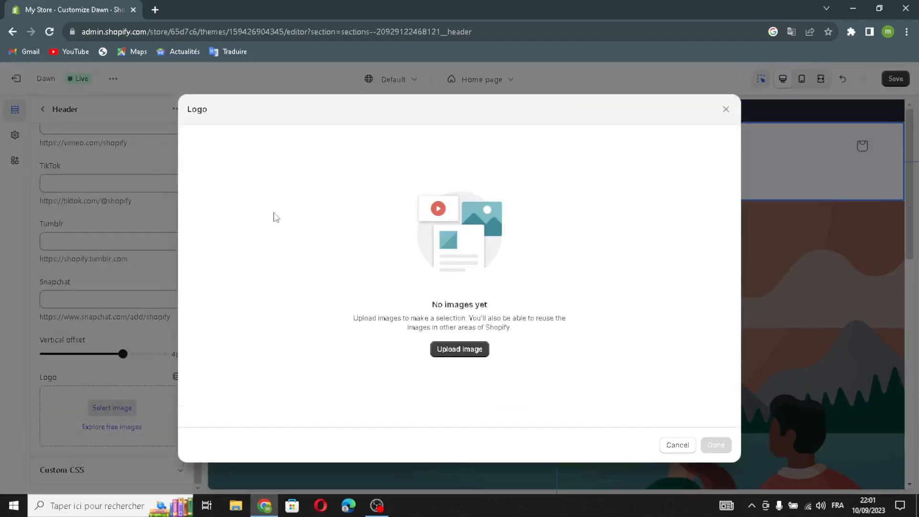
Search Google in a new browser tab for "digital coloring books logo idea".
{"action": "left_click", "coordinate": [155, 10]}
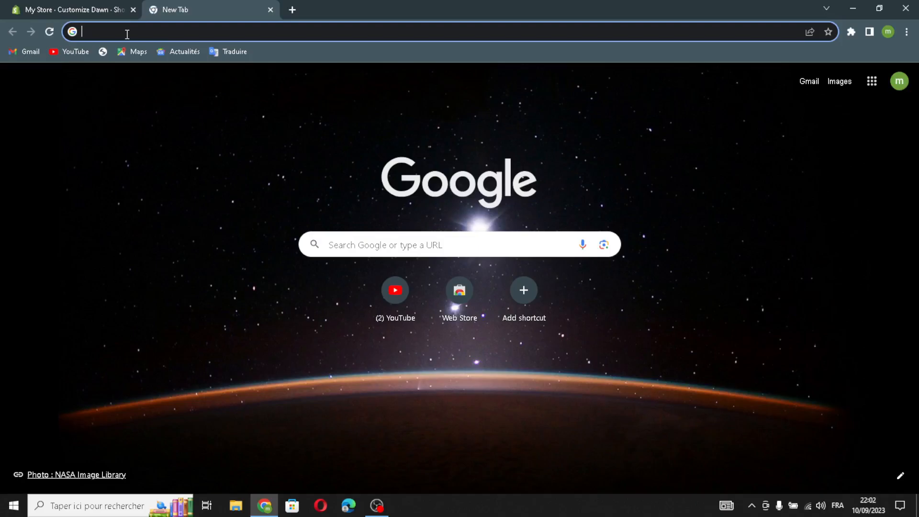
{"action": "type", "text": "digital"}
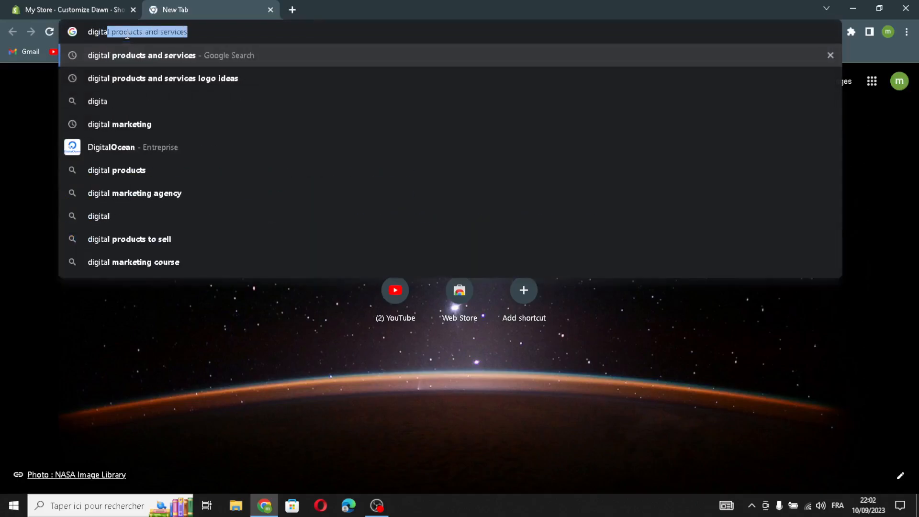
{"action": "type", "text": " c"}
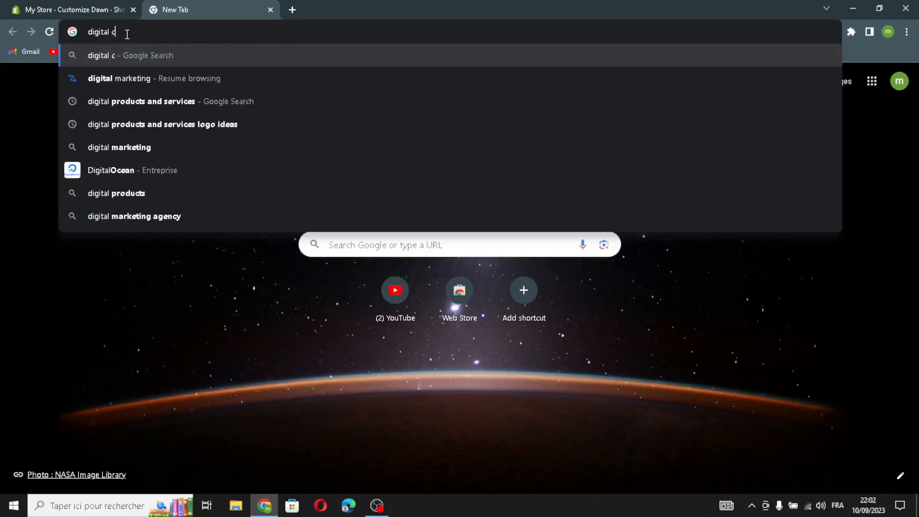
{"action": "type", "text": "oloring books"}
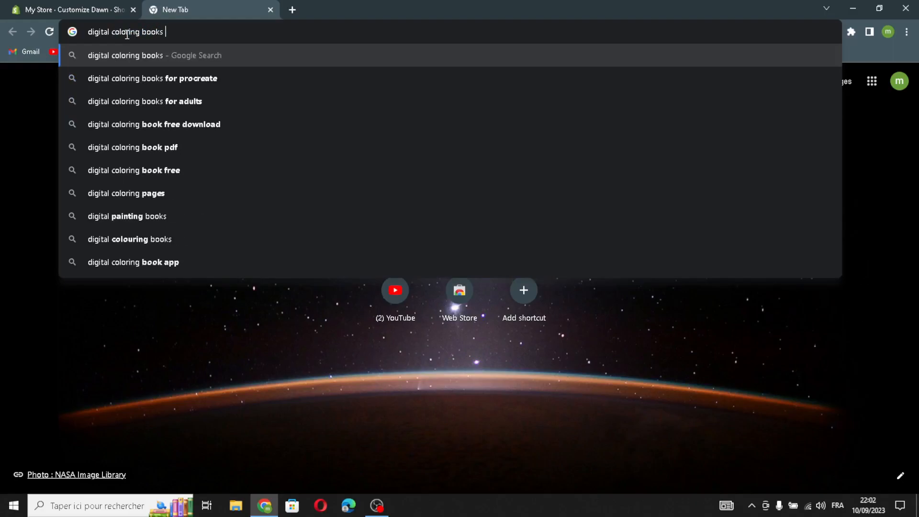
{"action": "type", "text": "logo i"}
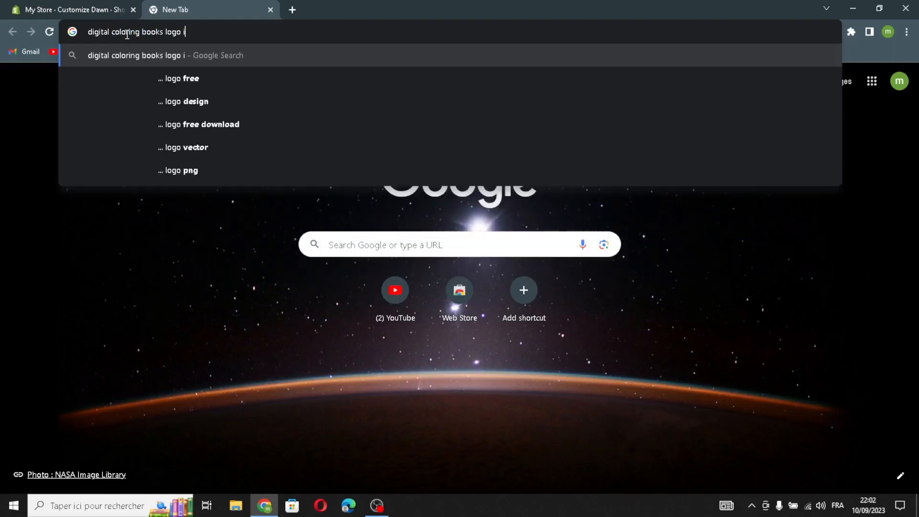
{"action": "type", "text": "dea"}
{"action": "key", "text": "Return"}
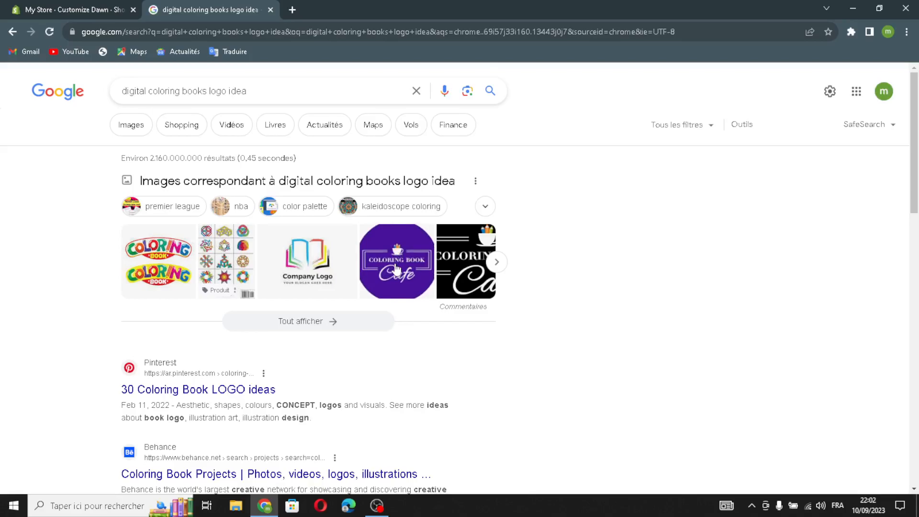
Upload the purple Coloring Book Cafe image from the search results to the store library and apply it as the header logo.
{"action": "left_click", "coordinate": [387, 263]}
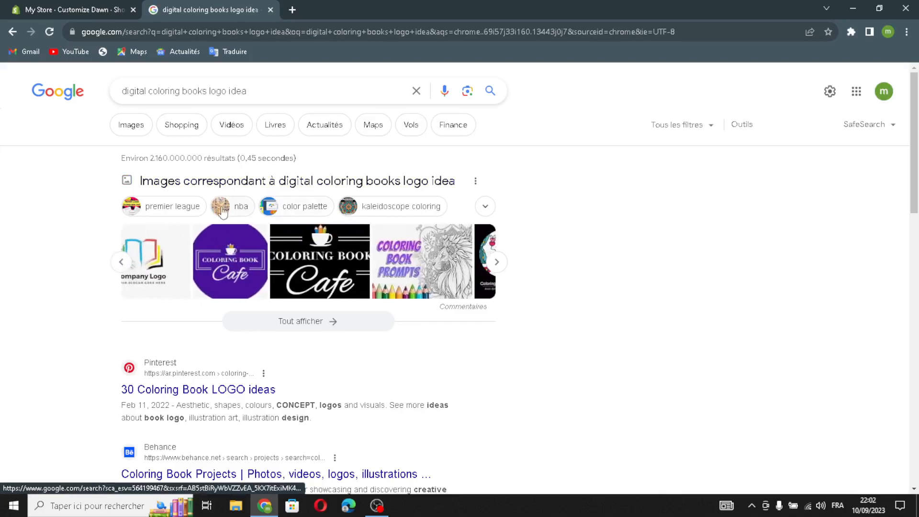
{"action": "left_click", "coordinate": [230, 261]}
{"action": "left_click_drag", "start_coordinate": [584, 287], "coordinate": [392, 258]}
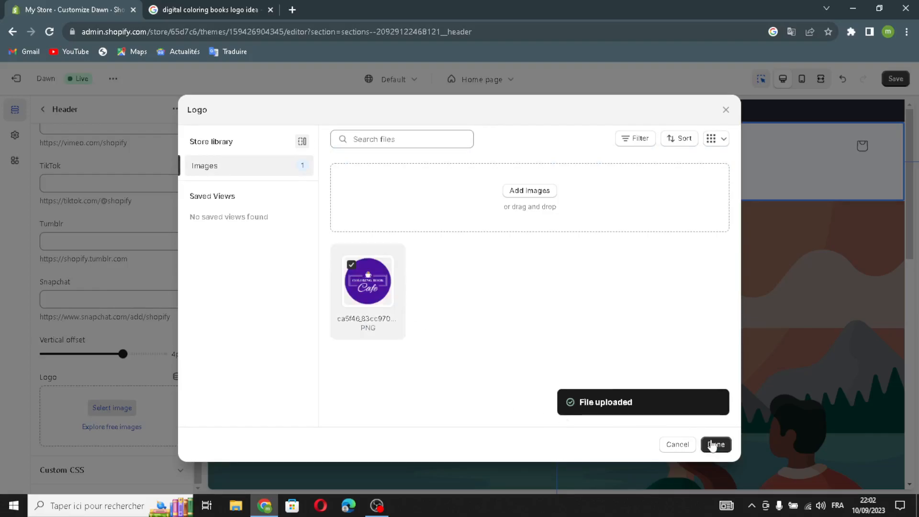
{"action": "left_click", "coordinate": [712, 443]}
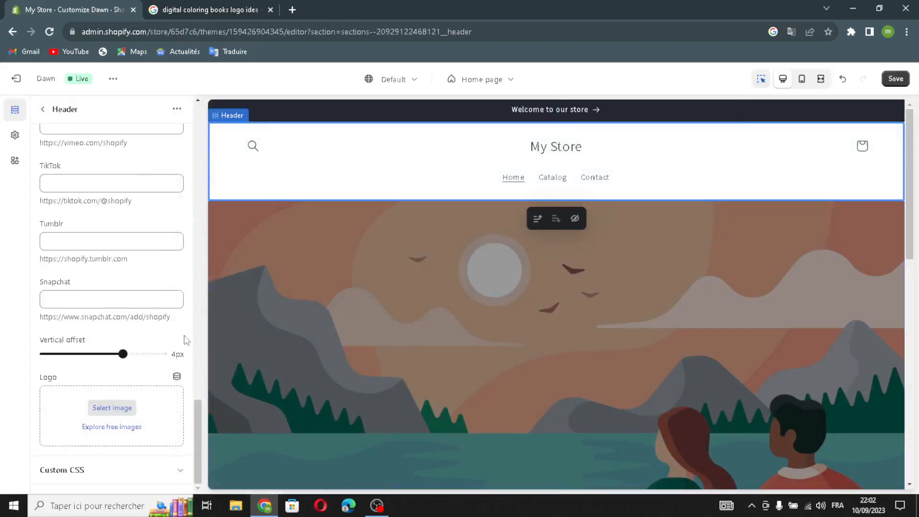
{"action": "scroll", "coordinate": [157, 378], "scroll_direction": "down", "scroll_amount": 3}
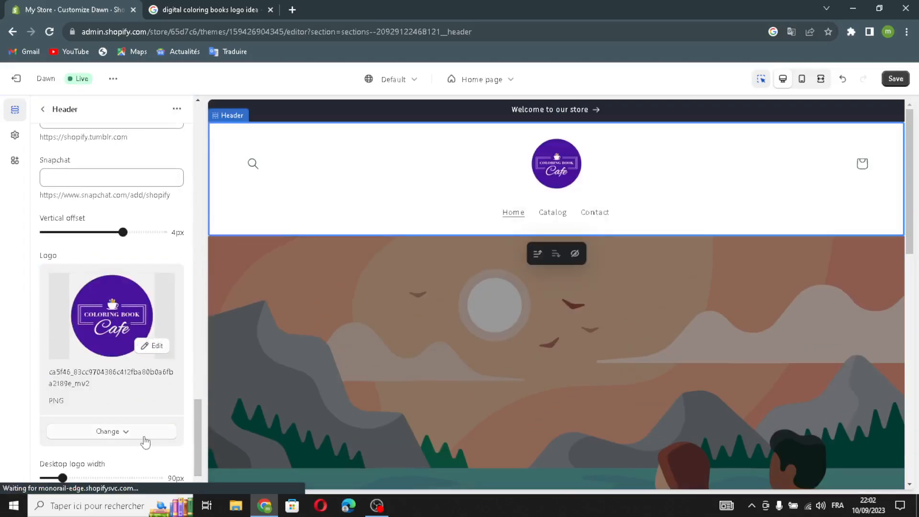
{"action": "scroll", "coordinate": [108, 421], "scroll_direction": "down", "scroll_amount": 1}
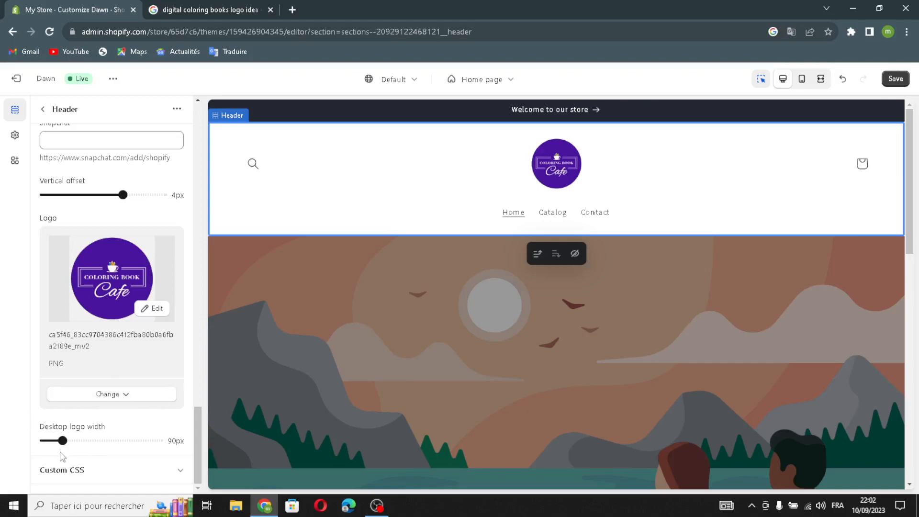
Open the image picker for the image banner's first image.
{"action": "left_click", "coordinate": [43, 109]}
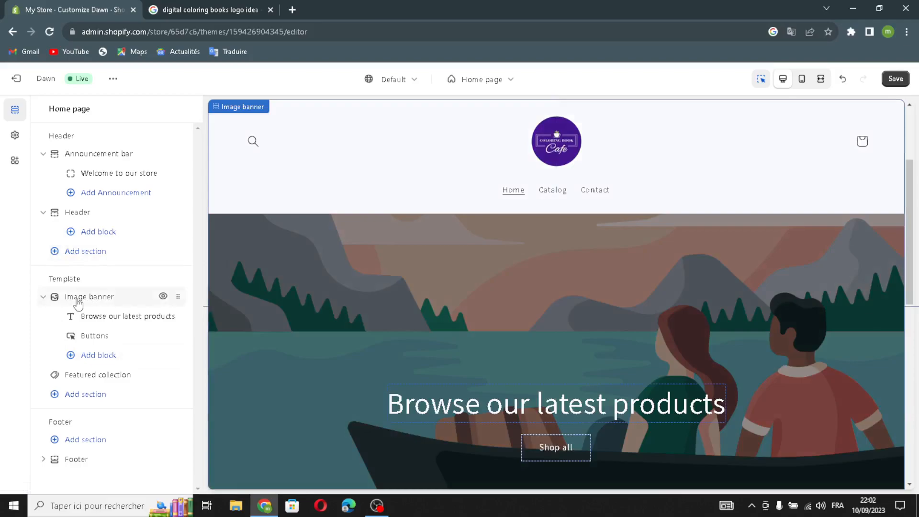
{"action": "left_click", "coordinate": [78, 304]}
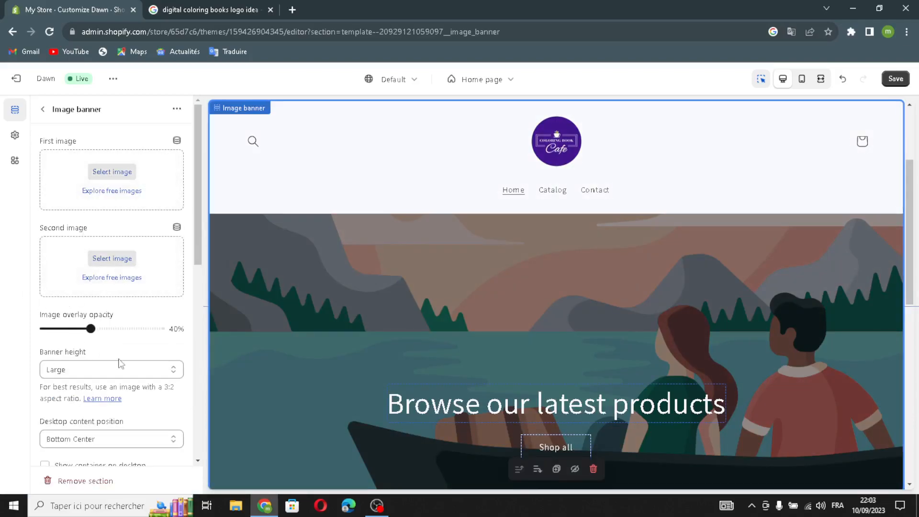
{"action": "left_click", "coordinate": [116, 173]}
Switch to the Google results and search for images of "digital coloring books".
{"action": "left_click", "coordinate": [211, 10]}
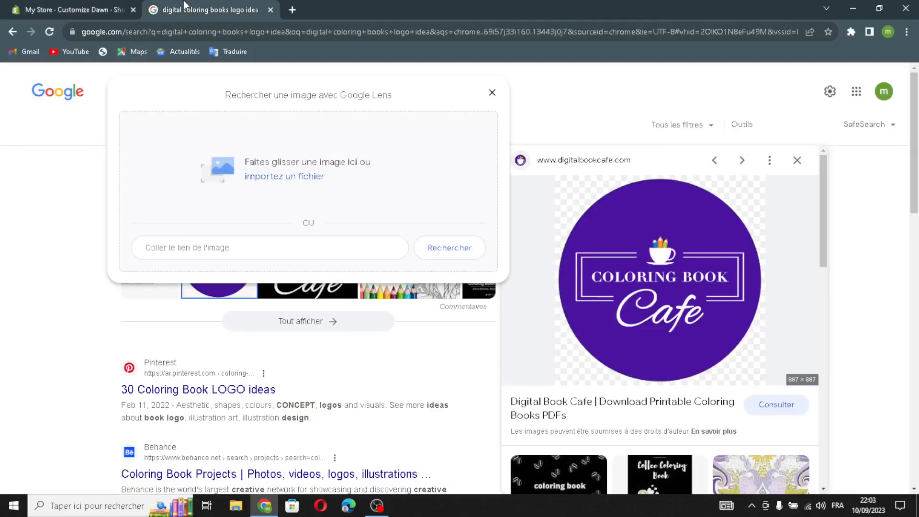
{"action": "left_click", "coordinate": [491, 95]}
{"action": "left_click_drag", "start_coordinate": [247, 91], "coordinate": [211, 92]}
{"action": "key", "text": "BackSpace"}
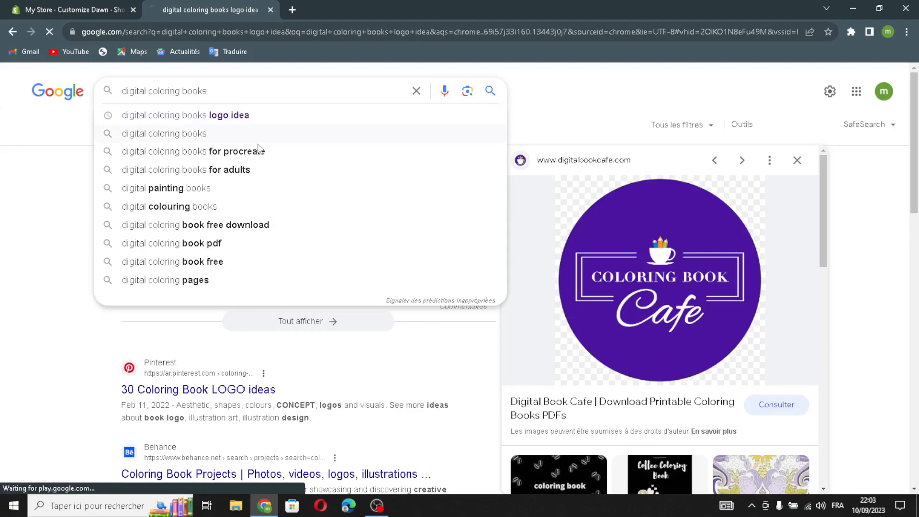
{"action": "key", "text": "Return"}
{"action": "left_click", "coordinate": [144, 134]}
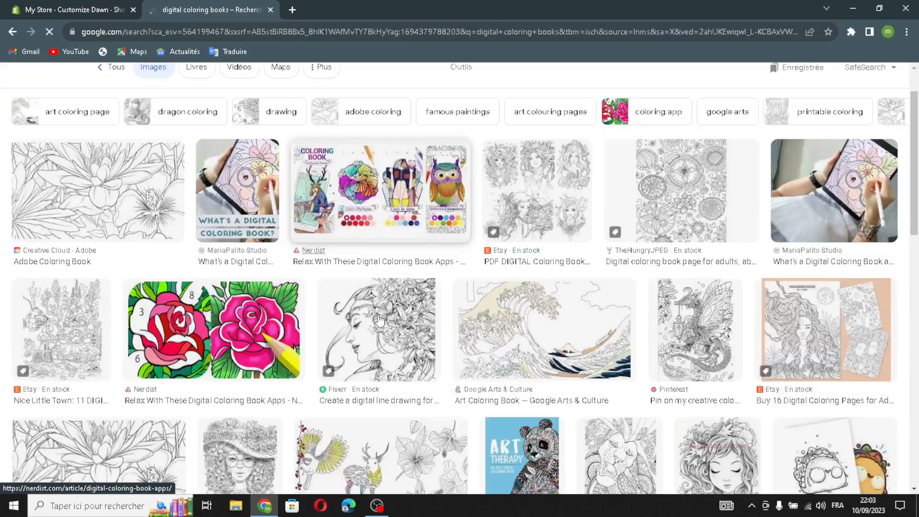
Find the "Gorgeous Adult Mermaids" coloring book picture in the results and use it as the image banner's first image.
{"action": "scroll", "coordinate": [380, 321], "scroll_direction": "down", "scroll_amount": 5}
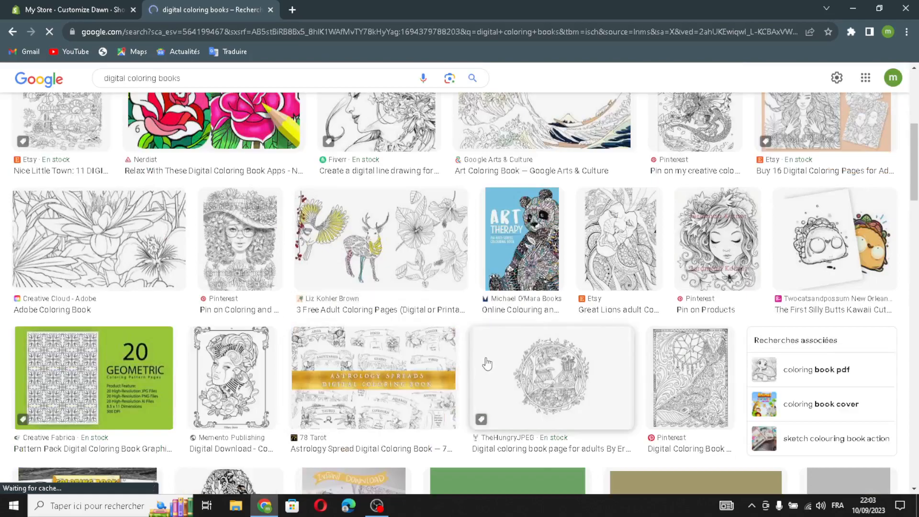
{"action": "scroll", "coordinate": [480, 383], "scroll_direction": "down", "scroll_amount": 4}
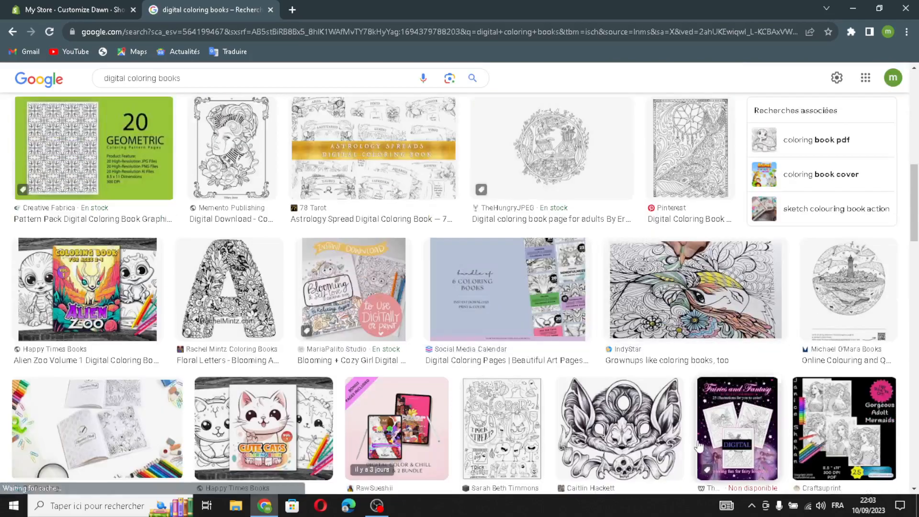
{"action": "scroll", "coordinate": [660, 396], "scroll_direction": "down", "scroll_amount": 4}
{"action": "left_click", "coordinate": [286, 265]}
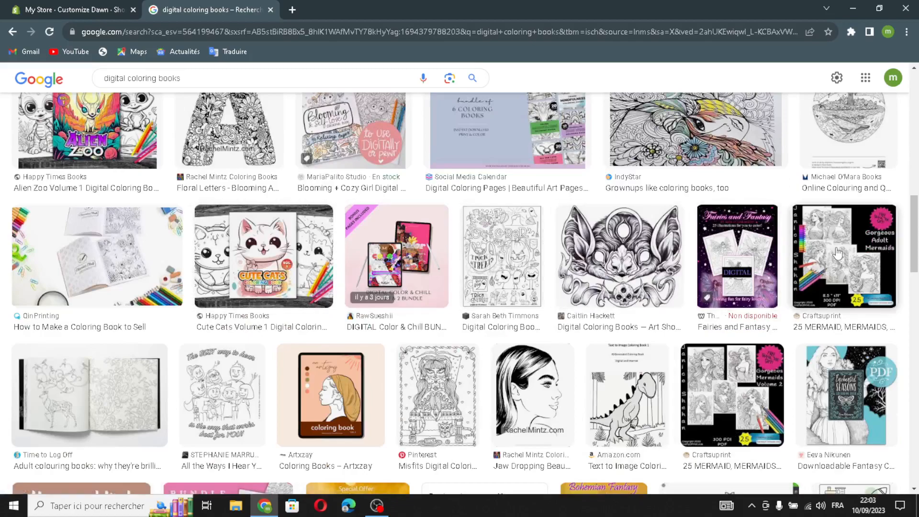
{"action": "left_click", "coordinate": [819, 259]}
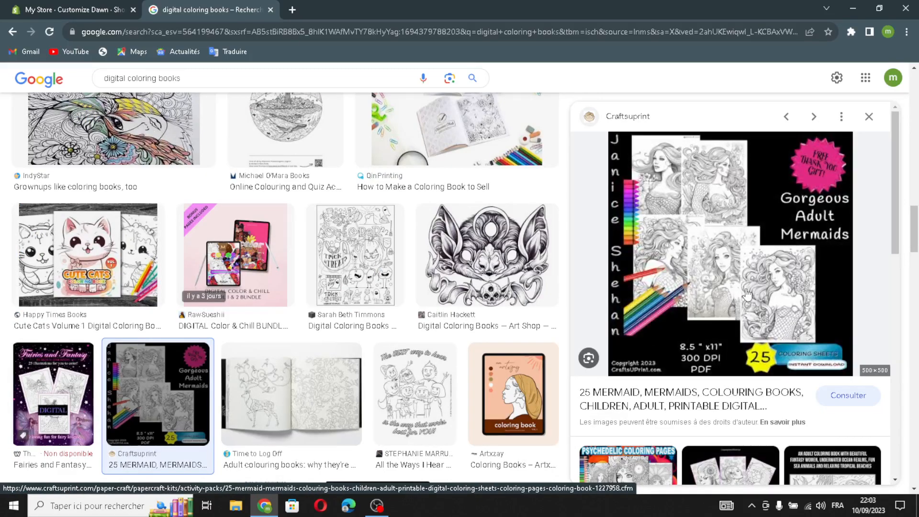
{"action": "left_click_drag", "start_coordinate": [740, 237], "coordinate": [555, 347]}
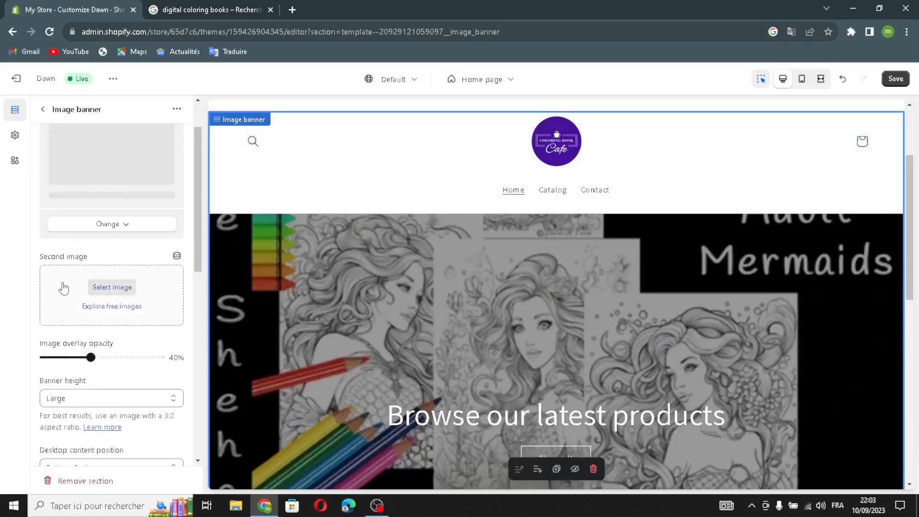
Set the image banner's desktop content position to Middle Left and show its container on desktop.
{"action": "scroll", "coordinate": [70, 408], "scroll_direction": "down", "scroll_amount": 1}
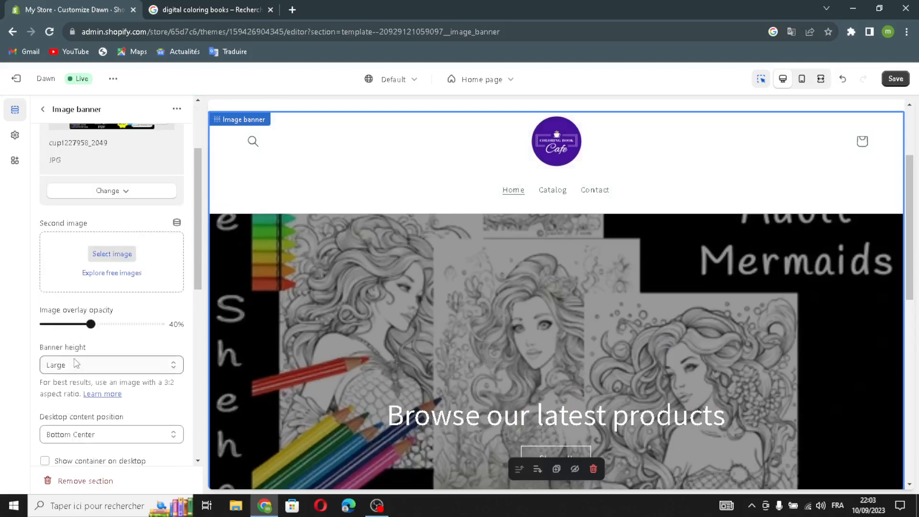
{"action": "left_click", "coordinate": [77, 364]}
{"action": "left_click", "coordinate": [76, 364]}
{"action": "scroll", "coordinate": [65, 416], "scroll_direction": "down", "scroll_amount": 1}
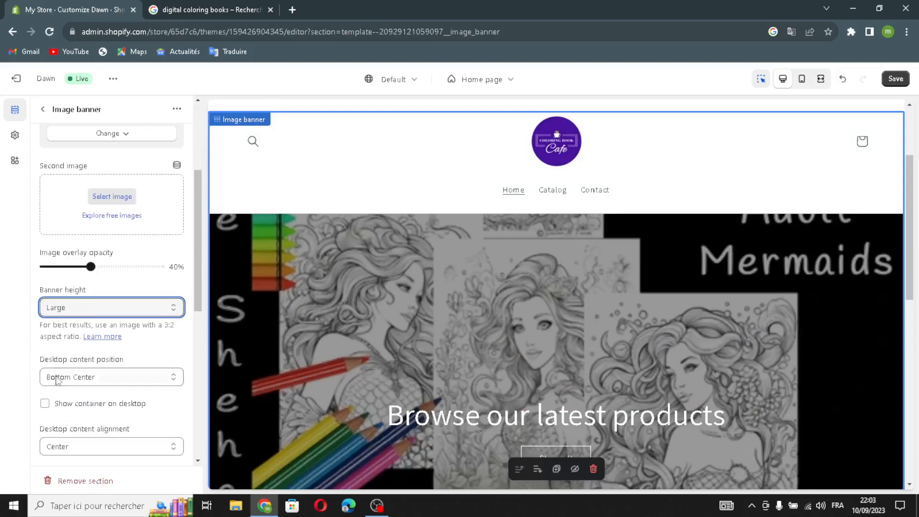
{"action": "left_click", "coordinate": [57, 380]}
{"action": "left_click", "coordinate": [48, 419]}
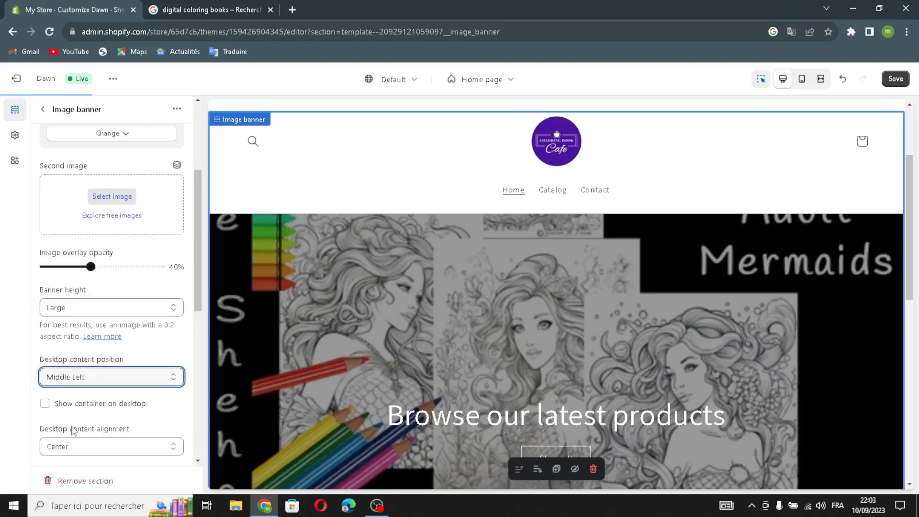
{"action": "left_click", "coordinate": [47, 406]}
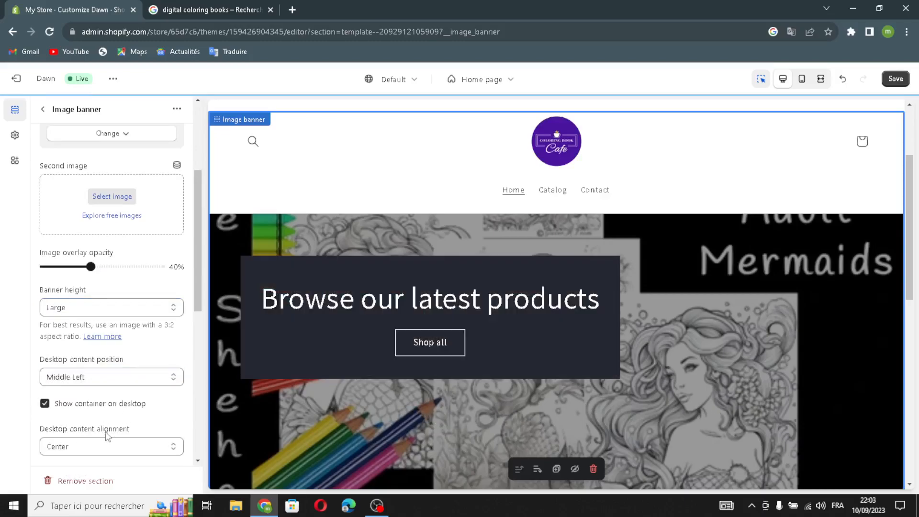
{"action": "scroll", "coordinate": [88, 433], "scroll_direction": "down", "scroll_amount": 1}
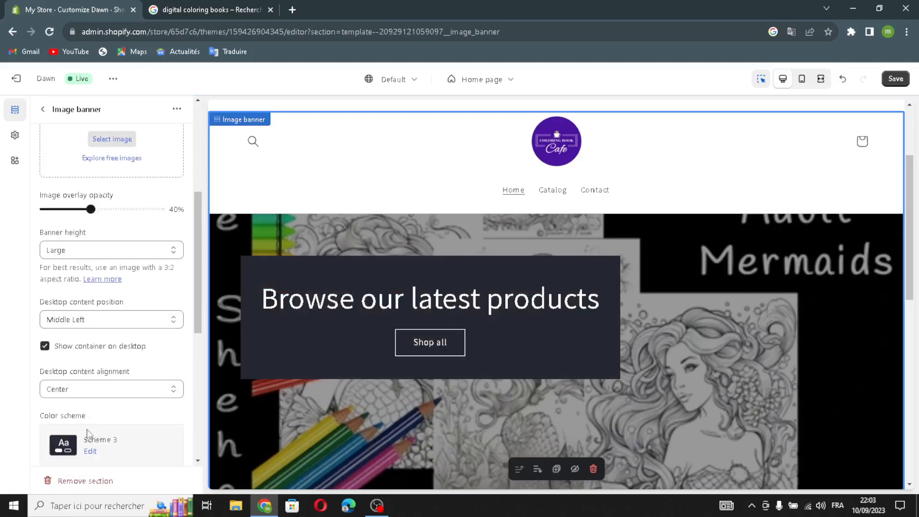
Hide the image banner's container on desktop and choose Center for the desktop content alignment.
{"action": "left_click", "coordinate": [46, 346]}
{"action": "scroll", "coordinate": [77, 386], "scroll_direction": "down", "scroll_amount": 2}
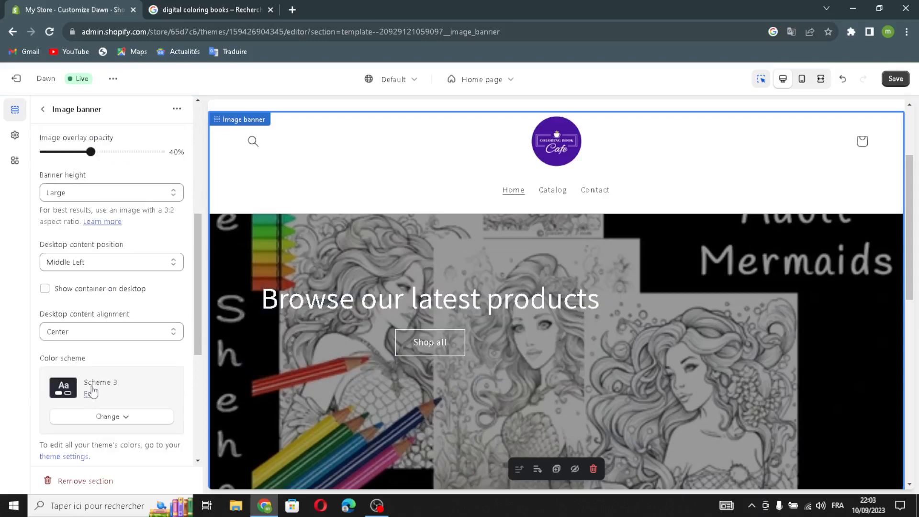
{"action": "left_click", "coordinate": [54, 274]}
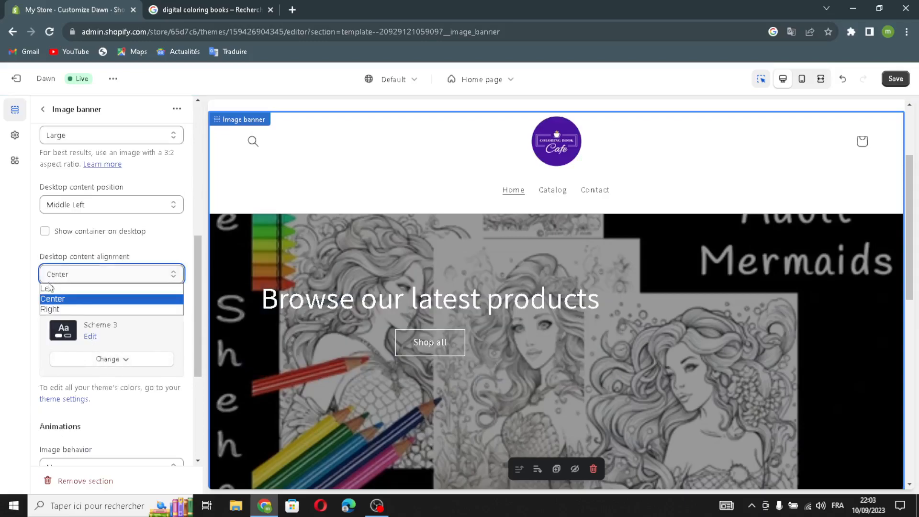
{"action": "left_click", "coordinate": [57, 297]}
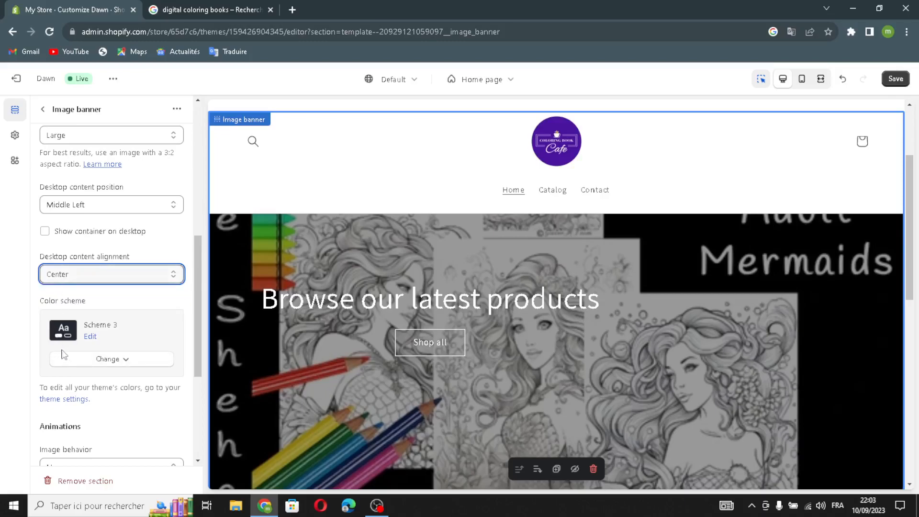
In the image banner's mobile layout, turn on stacking images and showing the container on mobile.
{"action": "scroll", "coordinate": [76, 388], "scroll_direction": "down", "scroll_amount": 2}
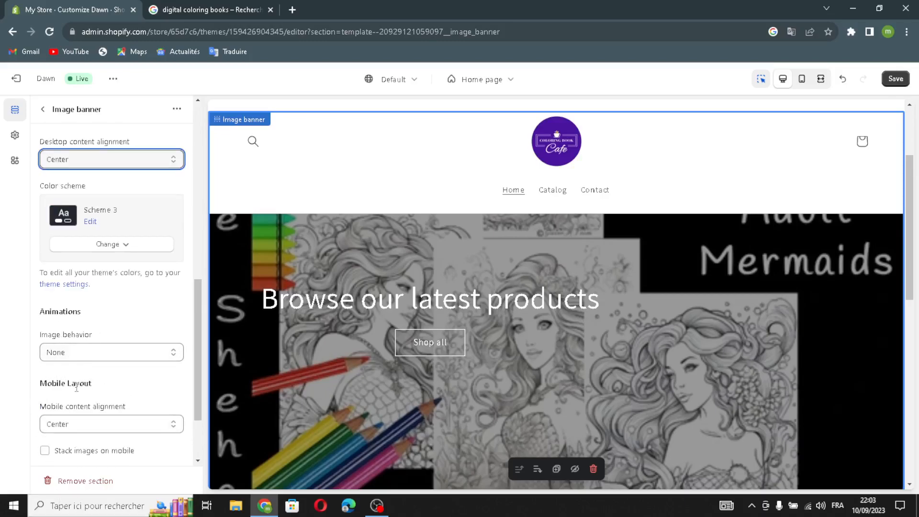
{"action": "scroll", "coordinate": [64, 384], "scroll_direction": "down", "scroll_amount": 1}
{"action": "scroll", "coordinate": [67, 395], "scroll_direction": "down", "scroll_amount": 1}
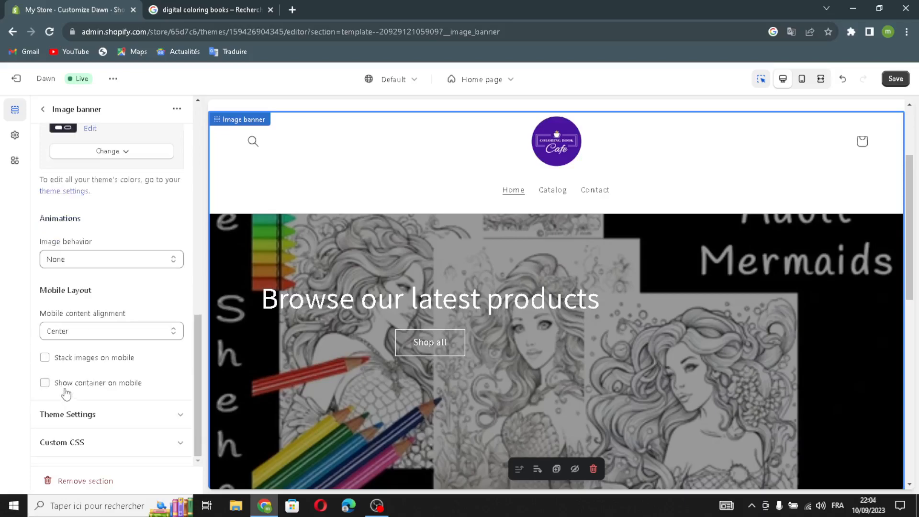
{"action": "left_click", "coordinate": [45, 359]}
{"action": "left_click", "coordinate": [45, 383]}
{"action": "left_click", "coordinate": [43, 110]}
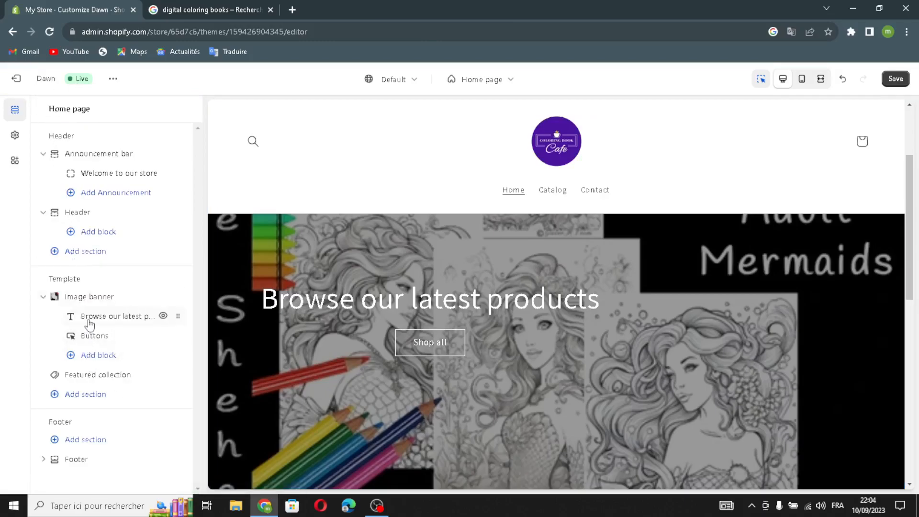
Generate the banner heading from the description "digital coloring product" and use the suggestion "Discover the World of Digital Coloring Products.".
{"action": "left_click", "coordinate": [88, 318]}
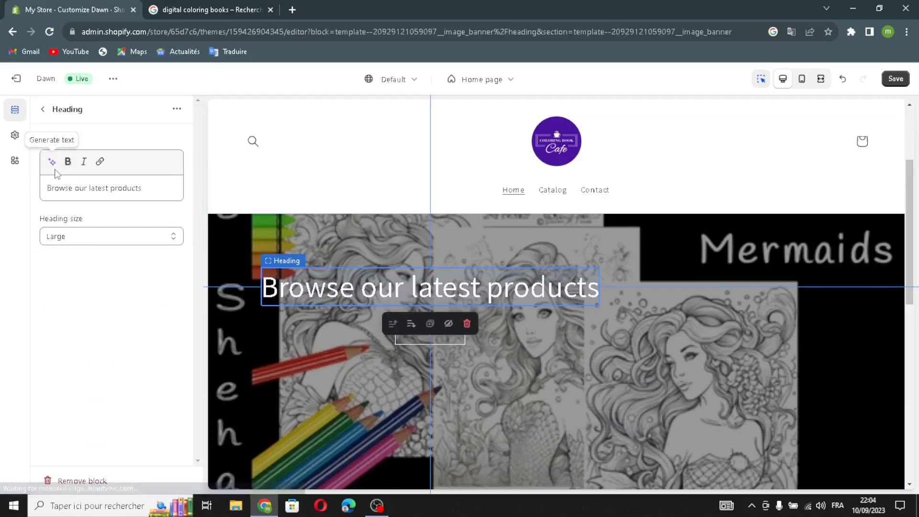
{"action": "left_click", "coordinate": [51, 161]}
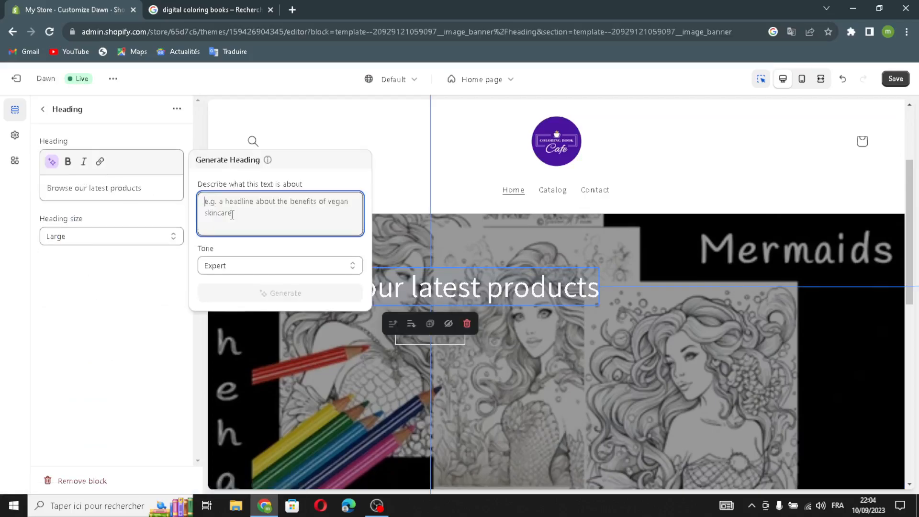
{"action": "type", "text": "d"}
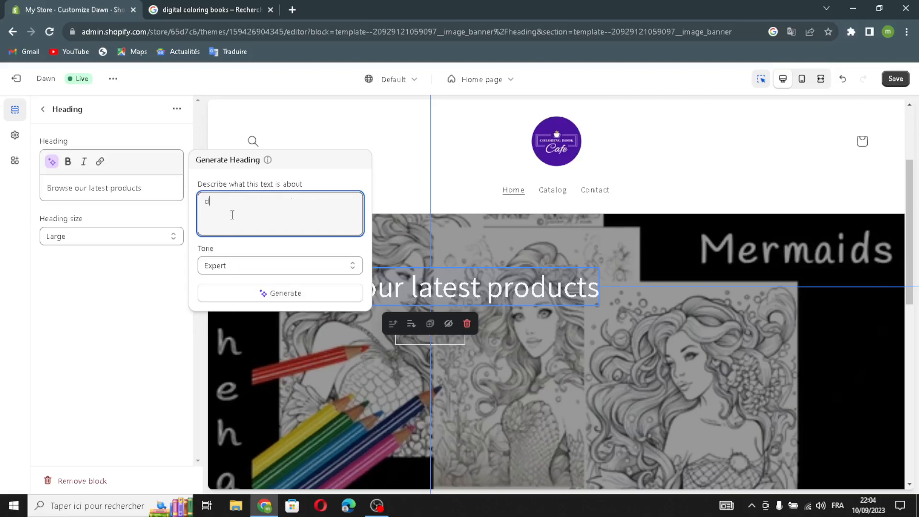
{"action": "type", "text": "igital colorin"}
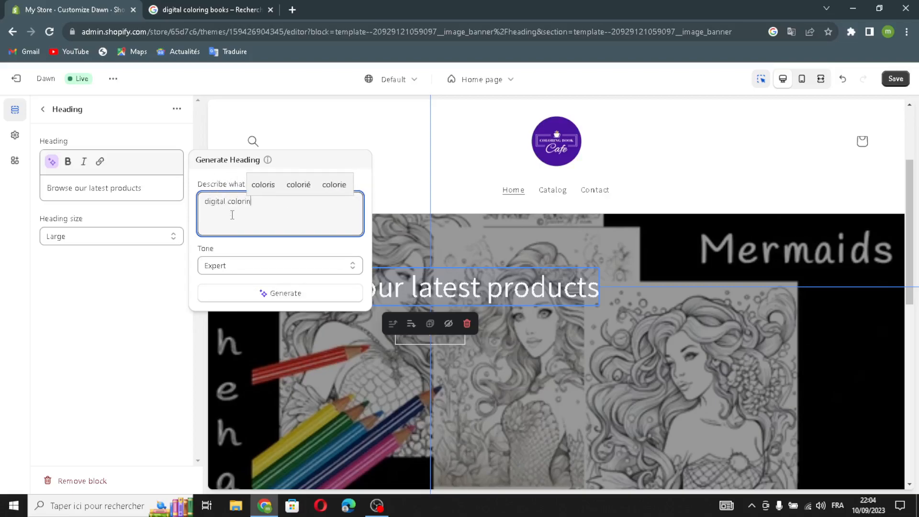
{"action": "type", "text": "g product"}
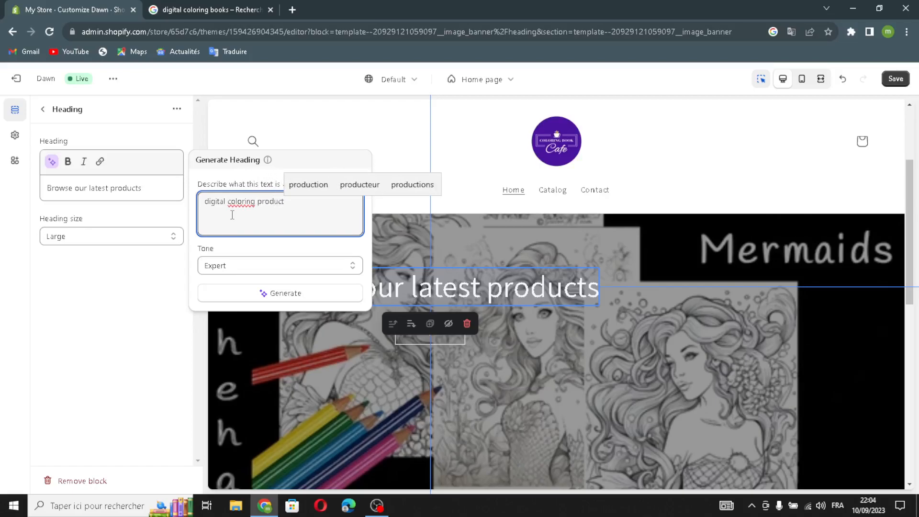
{"action": "left_click", "coordinate": [249, 291]}
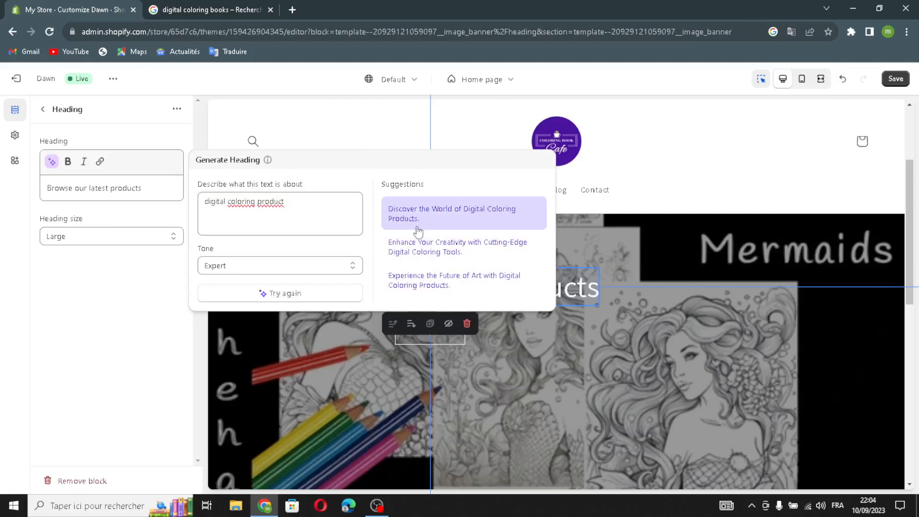
{"action": "left_click", "coordinate": [434, 217]}
Try the Small size for the banner heading, settle on Medium and return to the home page section list.
{"action": "left_click", "coordinate": [101, 247]}
{"action": "left_click", "coordinate": [58, 261]}
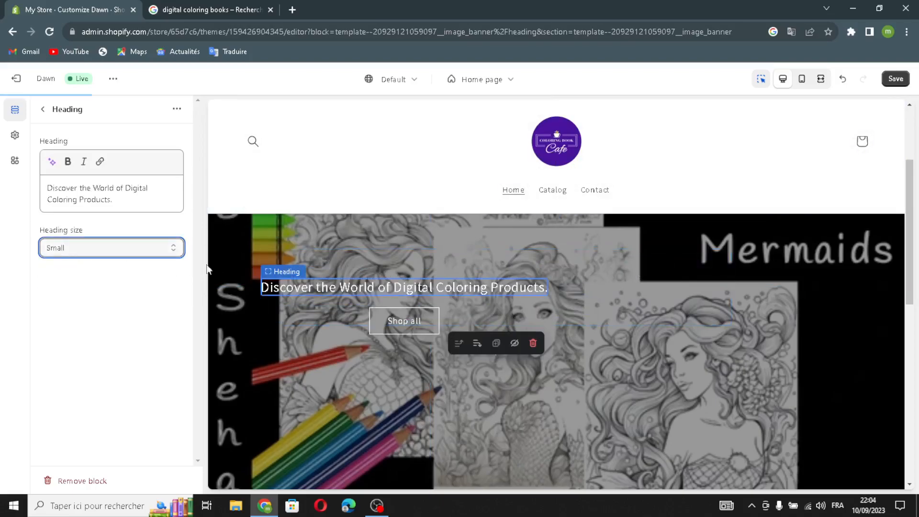
{"action": "left_click", "coordinate": [105, 252]}
{"action": "left_click", "coordinate": [96, 273]}
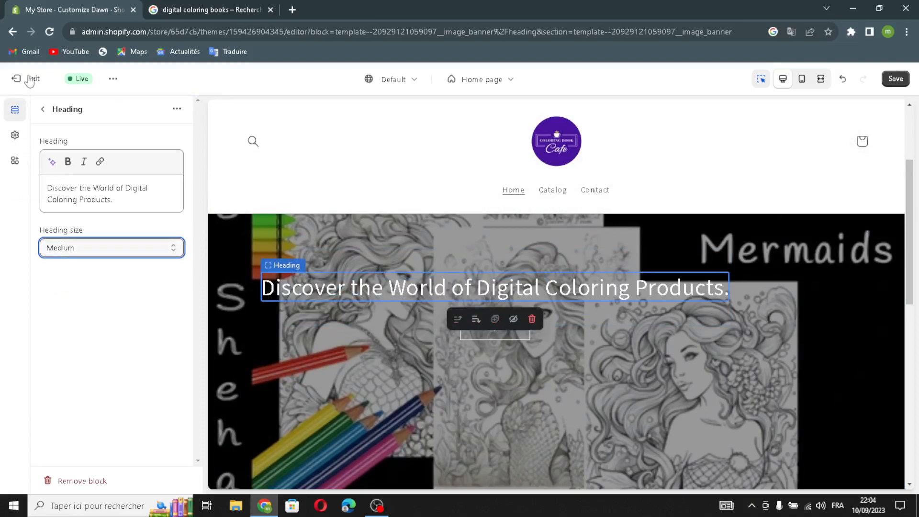
{"action": "left_click", "coordinate": [43, 109]}
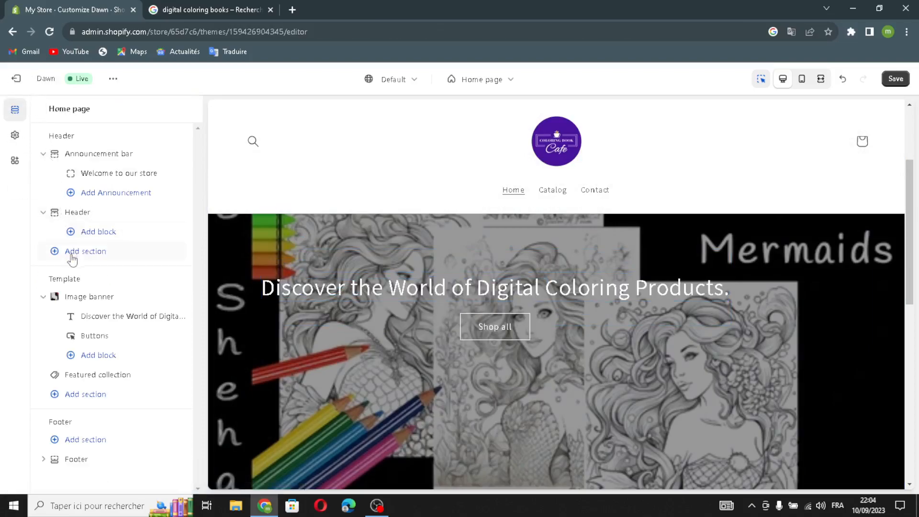
Link the image banner's first button, "Shop all", to All collections.
{"action": "left_click", "coordinate": [76, 335]}
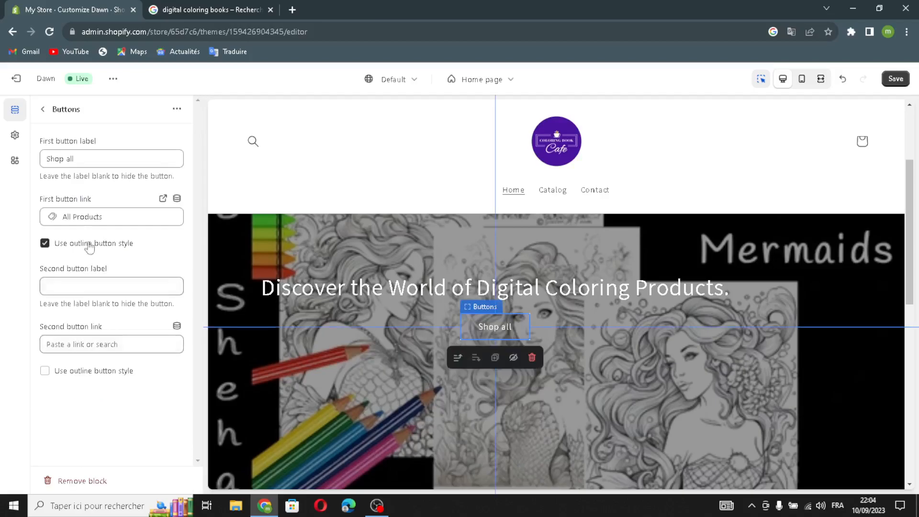
{"action": "triple_click", "coordinate": [89, 158]}
{"action": "left_click", "coordinate": [91, 158]}
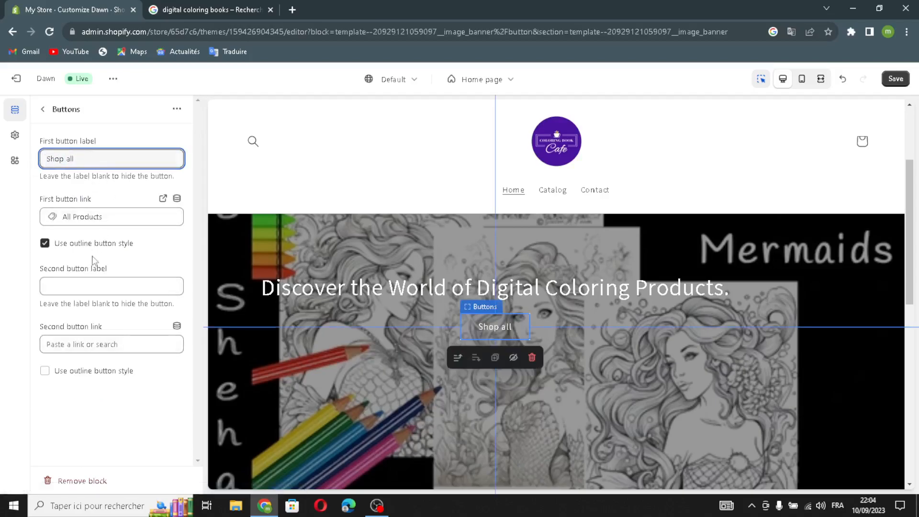
{"action": "left_click", "coordinate": [122, 219]}
{"action": "left_click", "coordinate": [117, 219]}
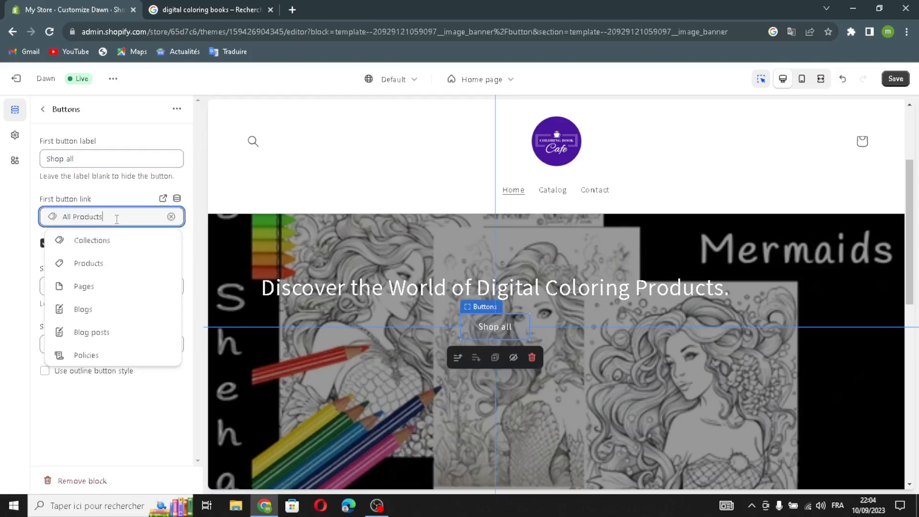
{"action": "left_click", "coordinate": [93, 241]}
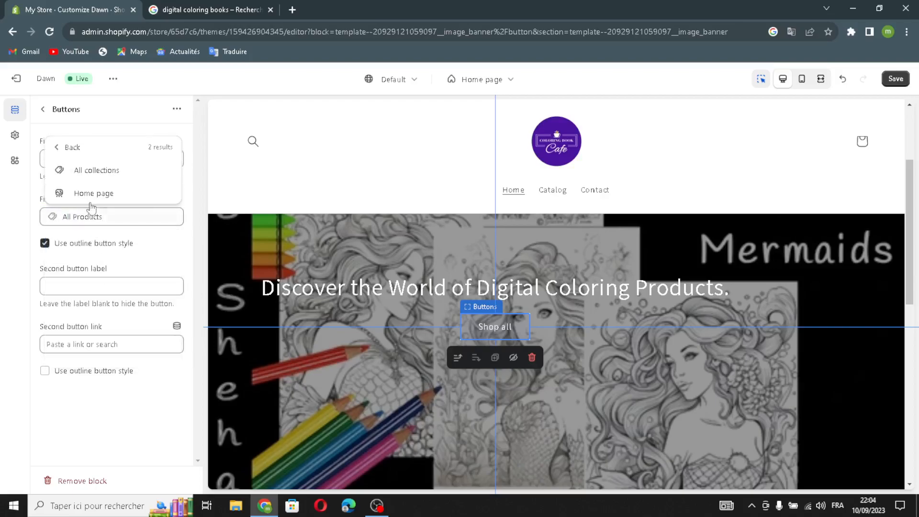
{"action": "left_click", "coordinate": [102, 167]}
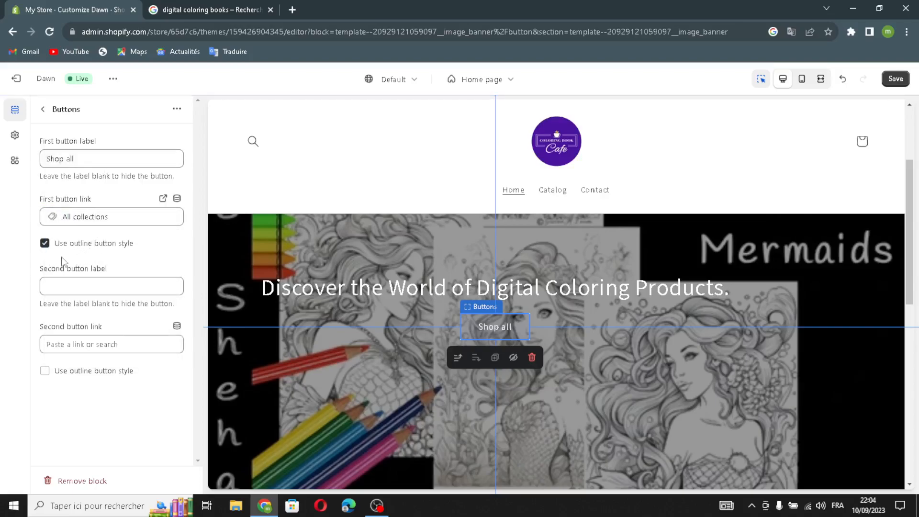
{"action": "left_click", "coordinate": [72, 290]}
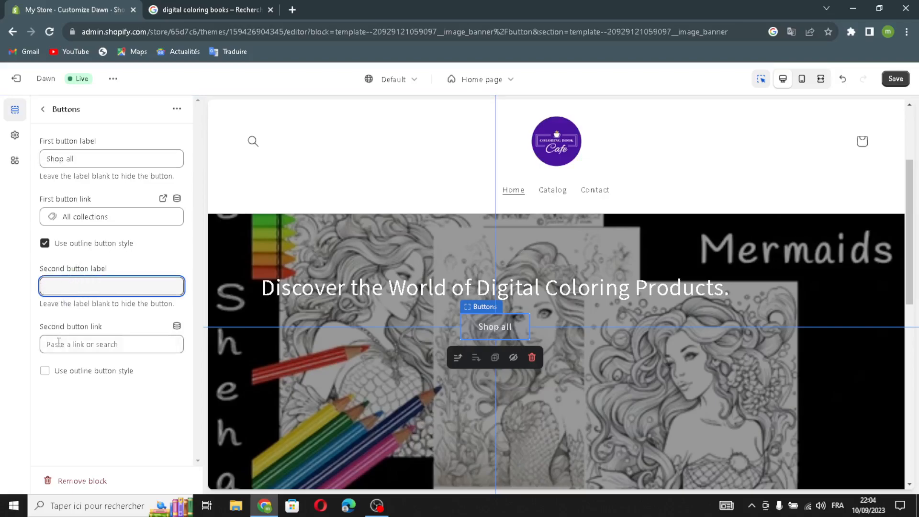
{"action": "left_click", "coordinate": [87, 345]}
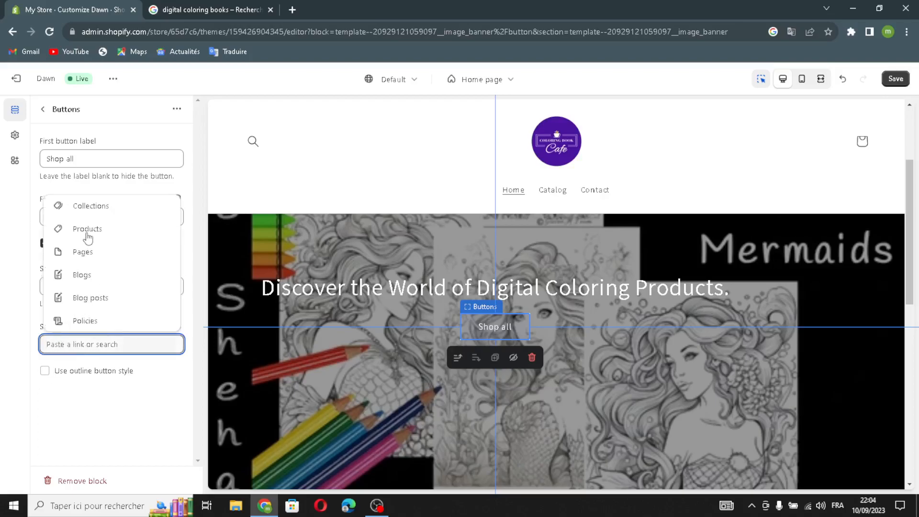
{"action": "left_click", "coordinate": [102, 190]}
{"action": "left_click", "coordinate": [45, 372]}
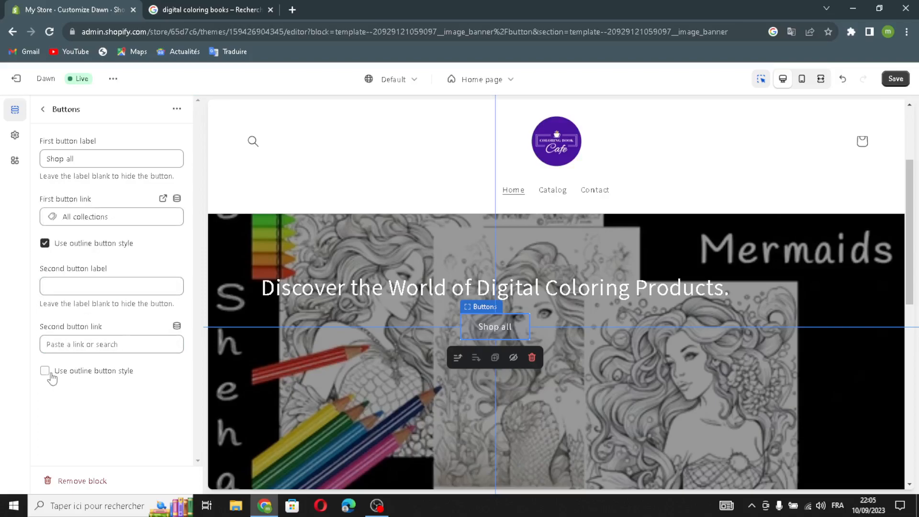
Generate the Featured collection heading from "digital coloring books" and use the suggestion "Discover the Joy of Digital Coloring with Our Interactive Books.".
{"action": "left_click", "coordinate": [42, 110]}
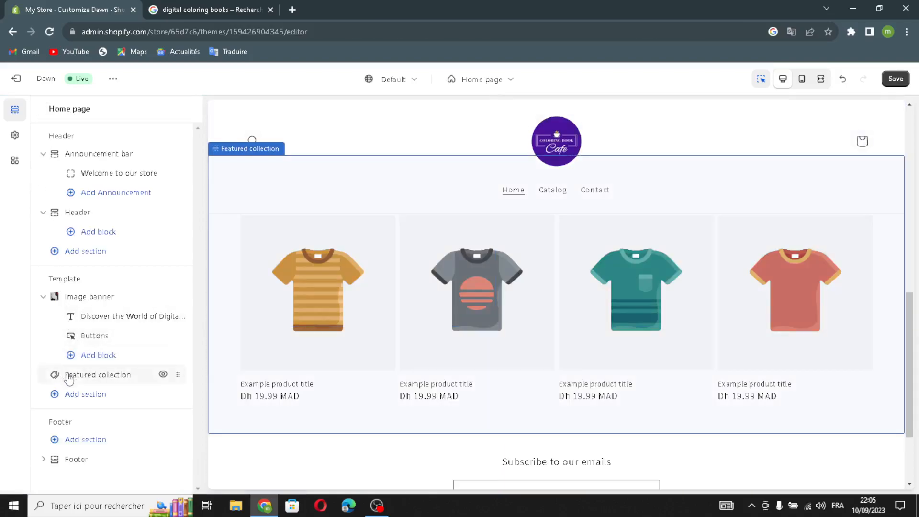
{"action": "left_click", "coordinate": [67, 375]}
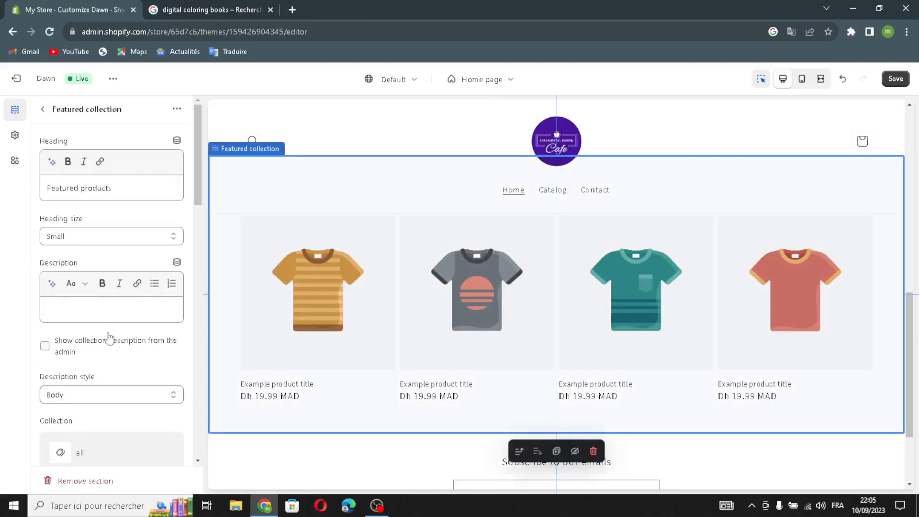
{"action": "left_click", "coordinate": [51, 161]}
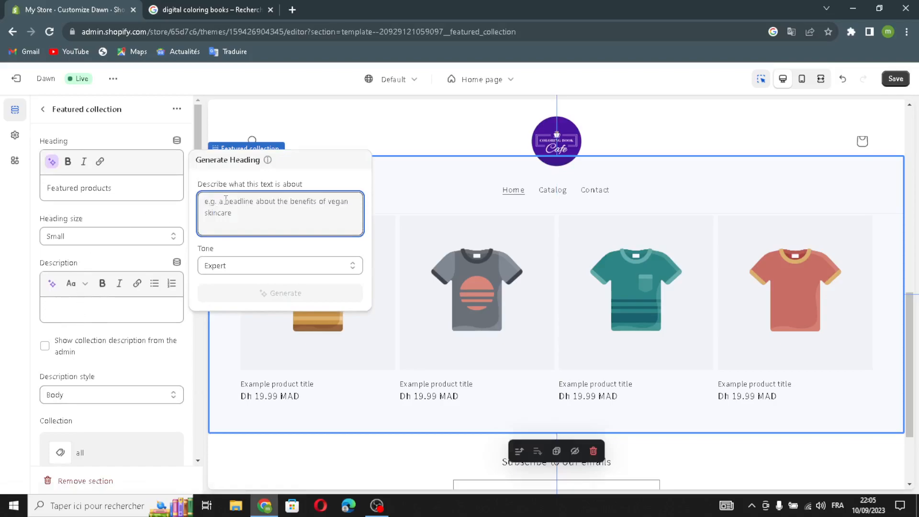
{"action": "type", "text": "di"}
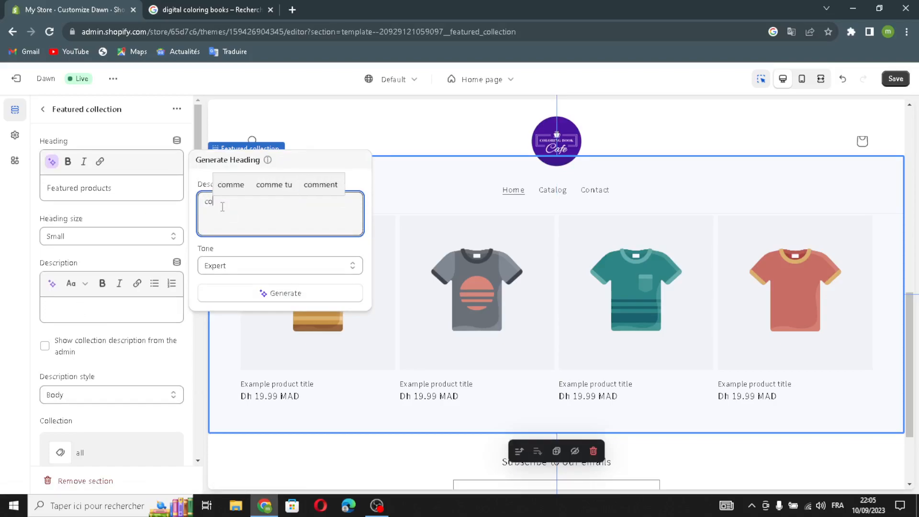
{"action": "type", "text": "gita"}
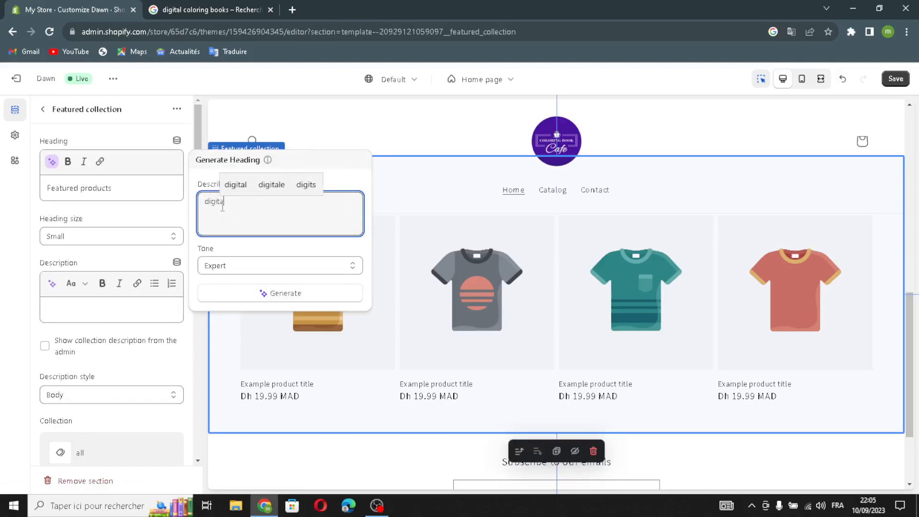
{"action": "type", "text": "l colori"}
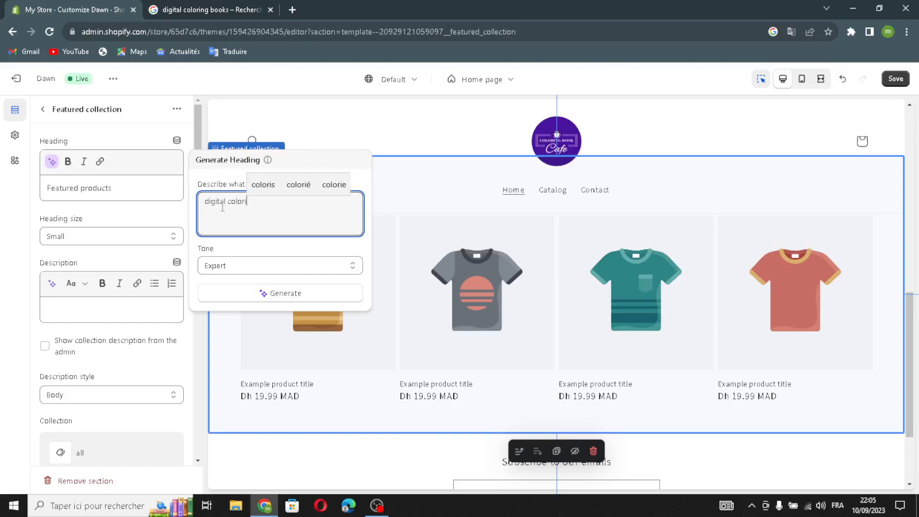
{"action": "type", "text": "ng prod"}
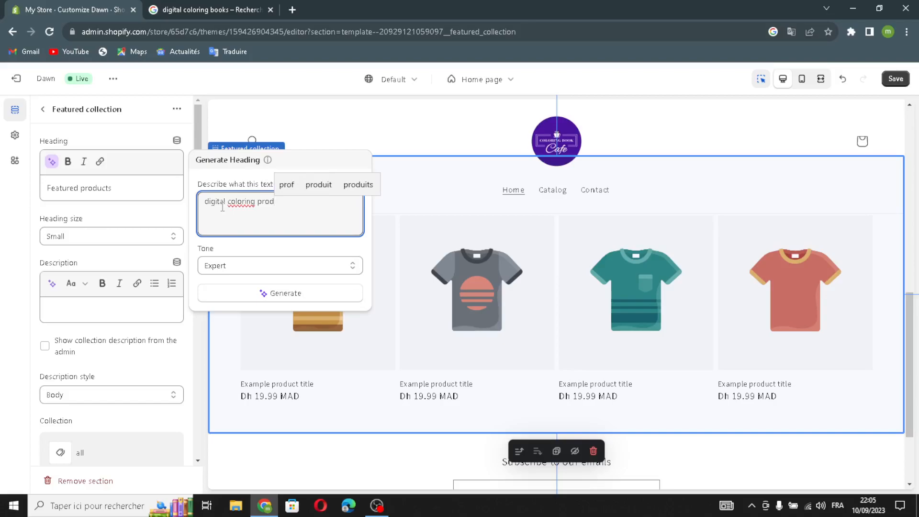
{"action": "key", "text": "BackSpace"}
{"action": "key", "text": "BackSpace"}
{"action": "key", "text": "BackSpace"}
{"action": "key", "text": "BackSpace"}
{"action": "type", "text": "books"}
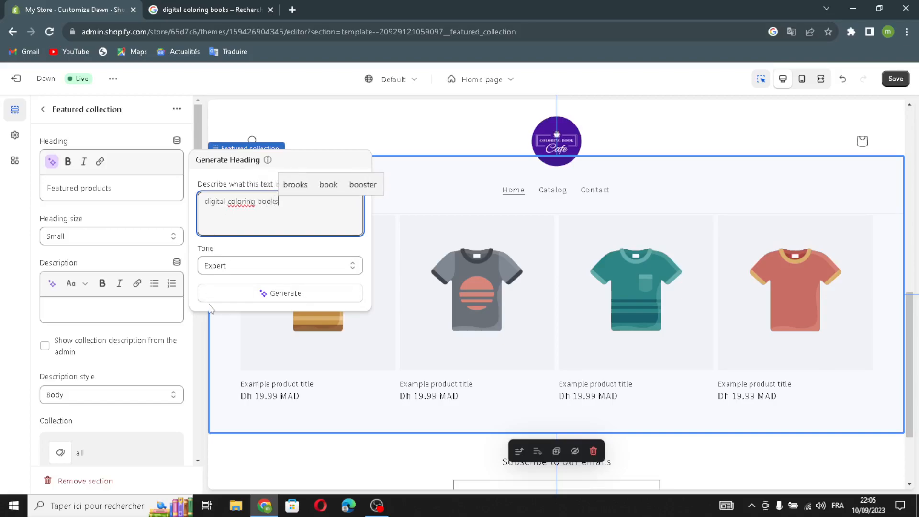
{"action": "left_click", "coordinate": [214, 292]}
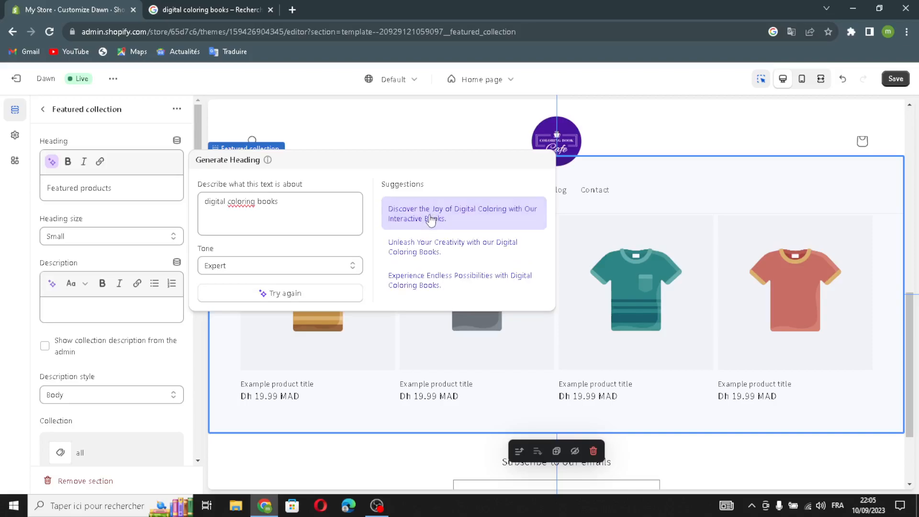
{"action": "left_click", "coordinate": [431, 218]}
Choose the Small heading size for the featured collection and show the collection description from the admin.
{"action": "left_click", "coordinate": [102, 251]}
{"action": "left_click", "coordinate": [96, 261]}
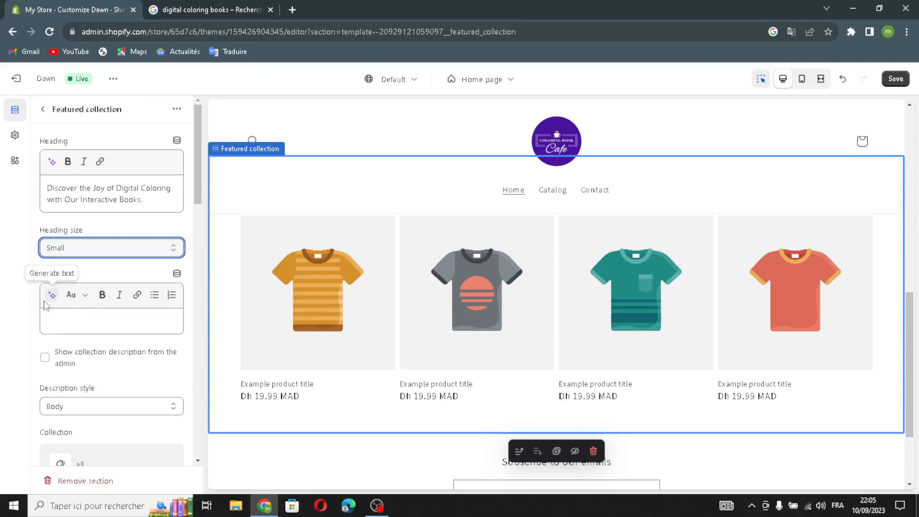
{"action": "left_click", "coordinate": [44, 363]}
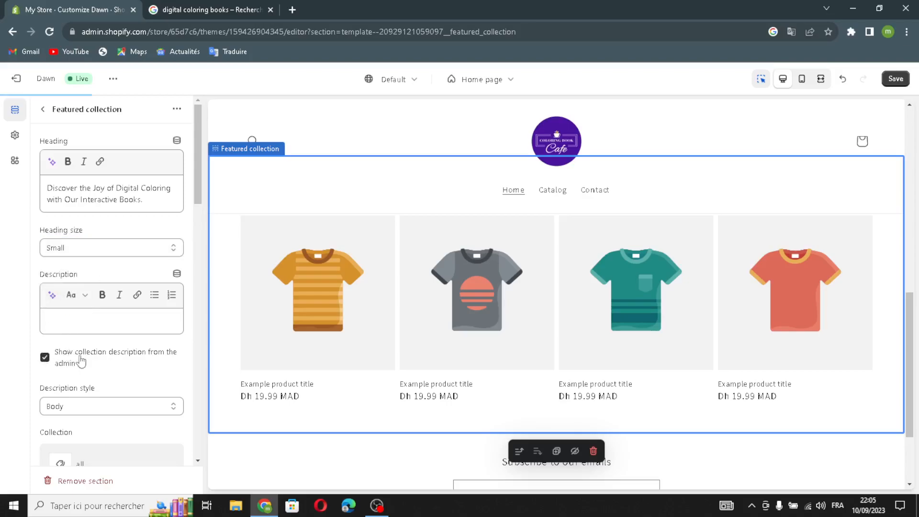
{"action": "scroll", "coordinate": [85, 363], "scroll_direction": "down", "scroll_amount": 2}
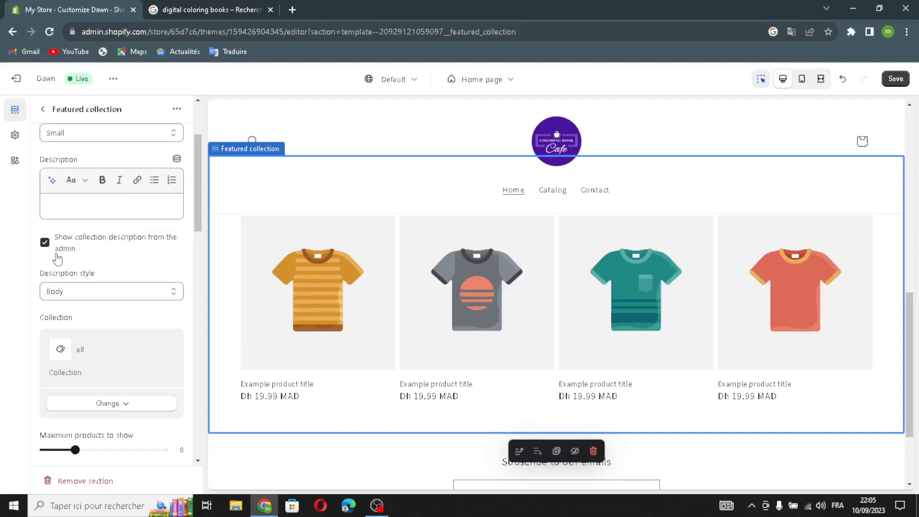
Review the description style options for the featured collection.
{"action": "left_click", "coordinate": [57, 292]}
{"action": "left_click", "coordinate": [58, 293]}
{"action": "left_click", "coordinate": [58, 293]}
{"action": "left_click", "coordinate": [54, 316]}
Make the featured collection's products full width and enable the desktop carousel, keeping the "View all" option enabled.
{"action": "scroll", "coordinate": [48, 269], "scroll_direction": "down", "scroll_amount": 5}
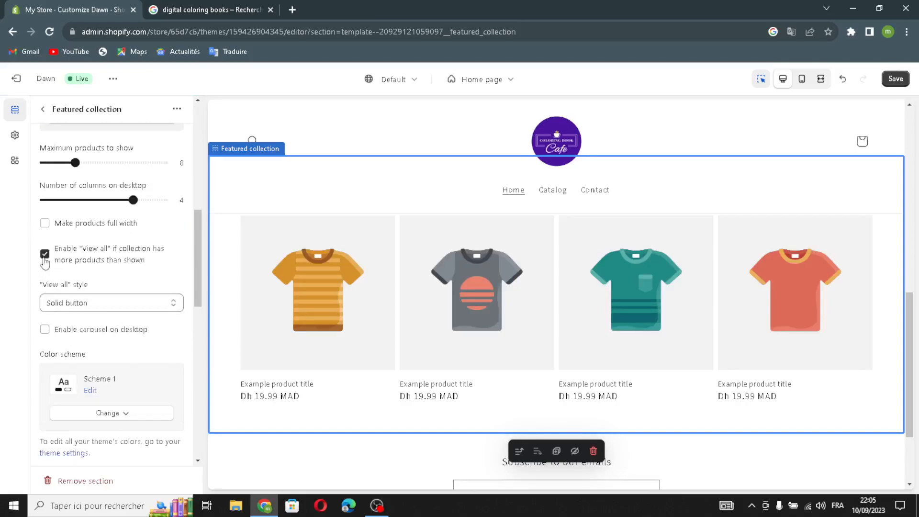
{"action": "left_click", "coordinate": [45, 224]}
{"action": "left_click", "coordinate": [44, 254]}
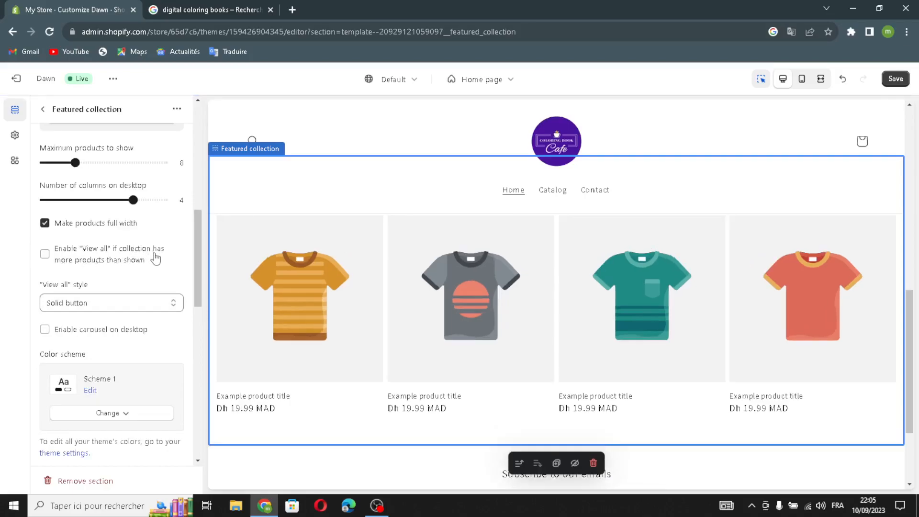
{"action": "left_click", "coordinate": [45, 256]}
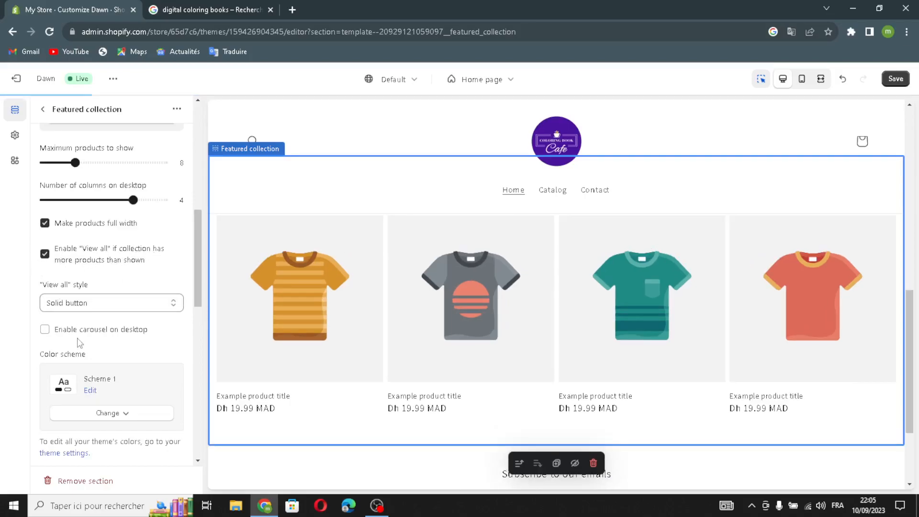
{"action": "left_click", "coordinate": [45, 329]}
Show the vendor and product rating on the featured collection's product cards and enable the quick add button.
{"action": "scroll", "coordinate": [140, 343], "scroll_direction": "down", "scroll_amount": 7}
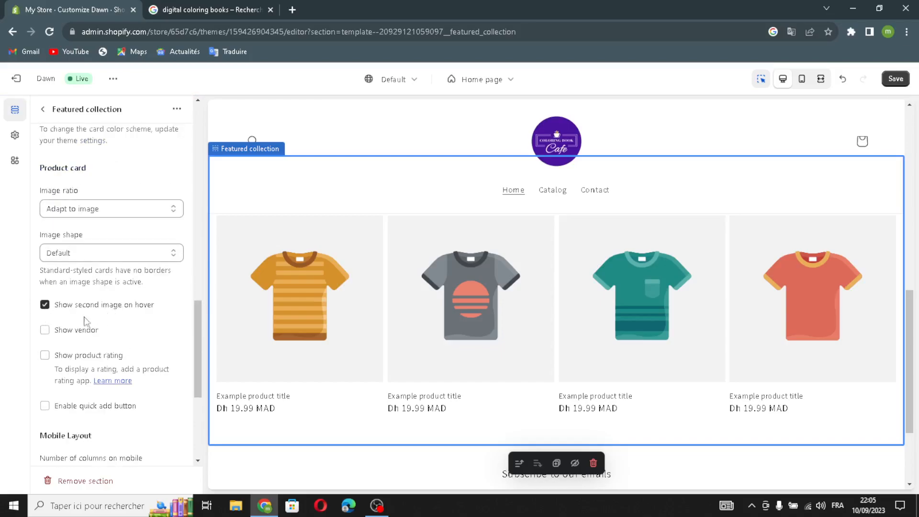
{"action": "left_click", "coordinate": [43, 332]}
{"action": "left_click", "coordinate": [45, 355]}
{"action": "left_click", "coordinate": [45, 409]}
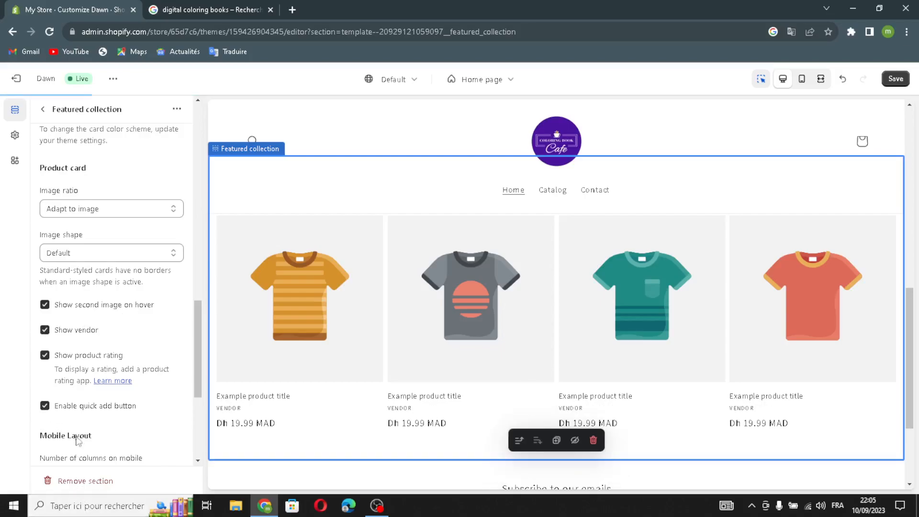
Enable swipe on mobile for the featured collection and return to the home page section list.
{"action": "scroll", "coordinate": [79, 421], "scroll_direction": "down", "scroll_amount": 3}
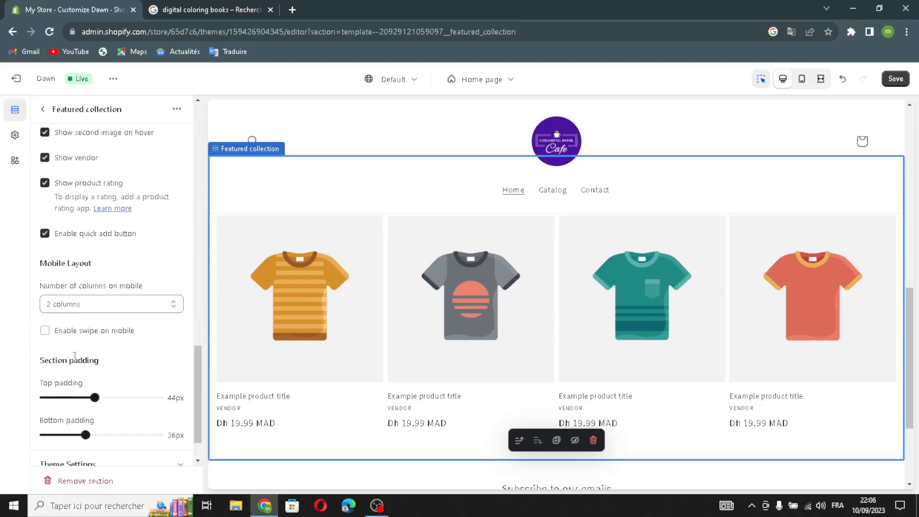
{"action": "left_click", "coordinate": [44, 333]}
{"action": "scroll", "coordinate": [134, 386], "scroll_direction": "down", "scroll_amount": 1}
{"action": "scroll", "coordinate": [86, 348], "scroll_direction": "up", "scroll_amount": 5}
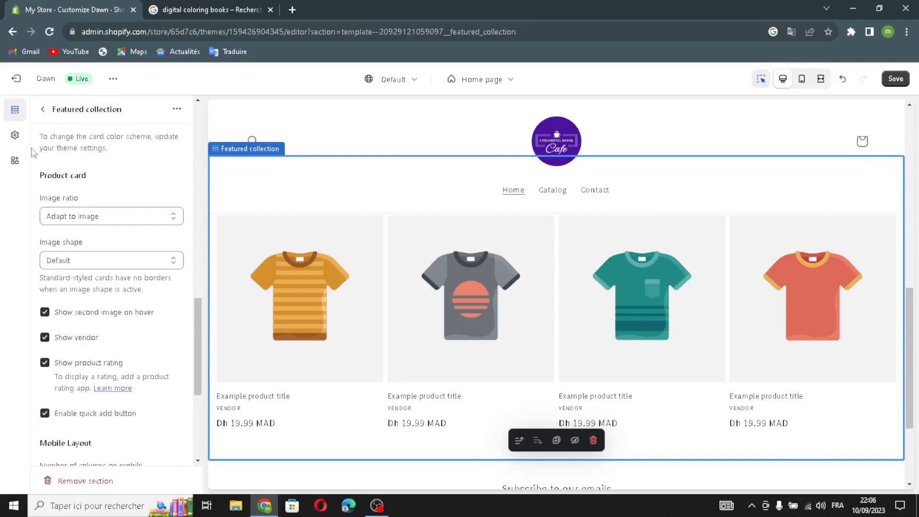
{"action": "left_click", "coordinate": [42, 110]}
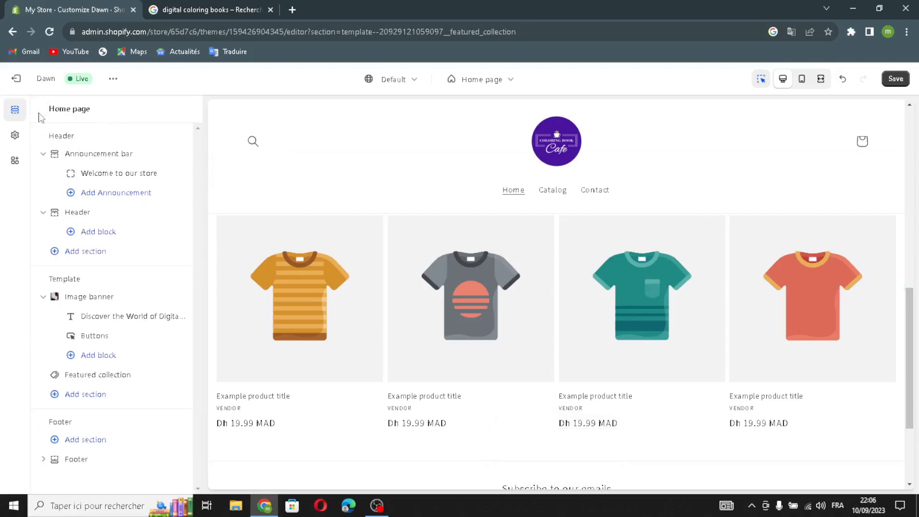
Open the footer settings and apply the Scheme 3 color scheme.
{"action": "left_click", "coordinate": [84, 396]}
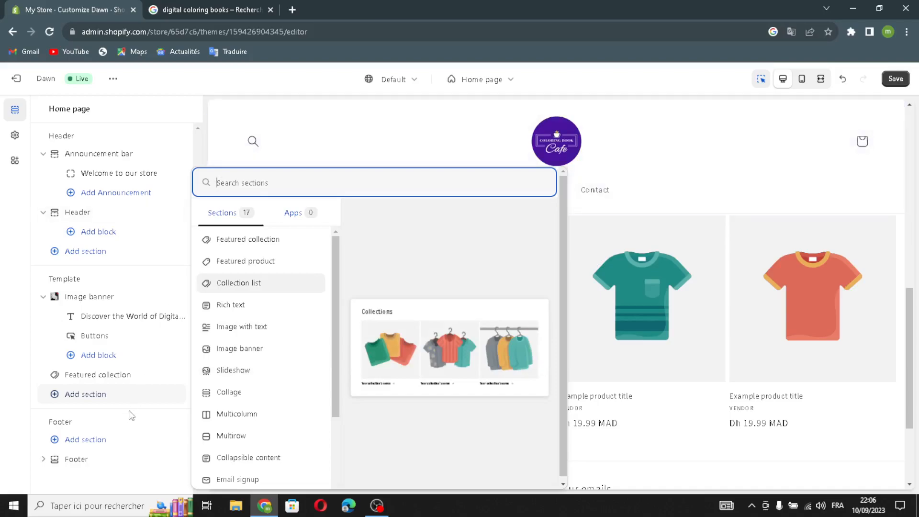
{"action": "left_click", "coordinate": [63, 460]}
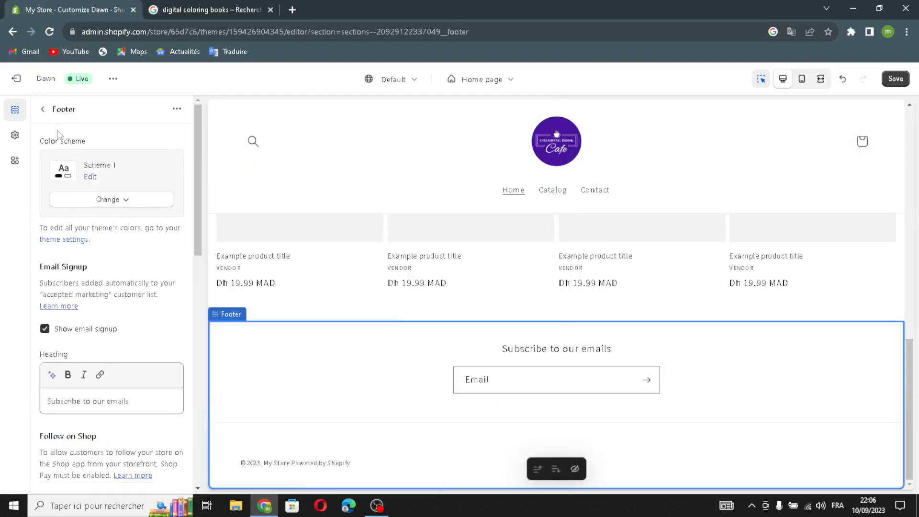
{"action": "left_click", "coordinate": [98, 199]}
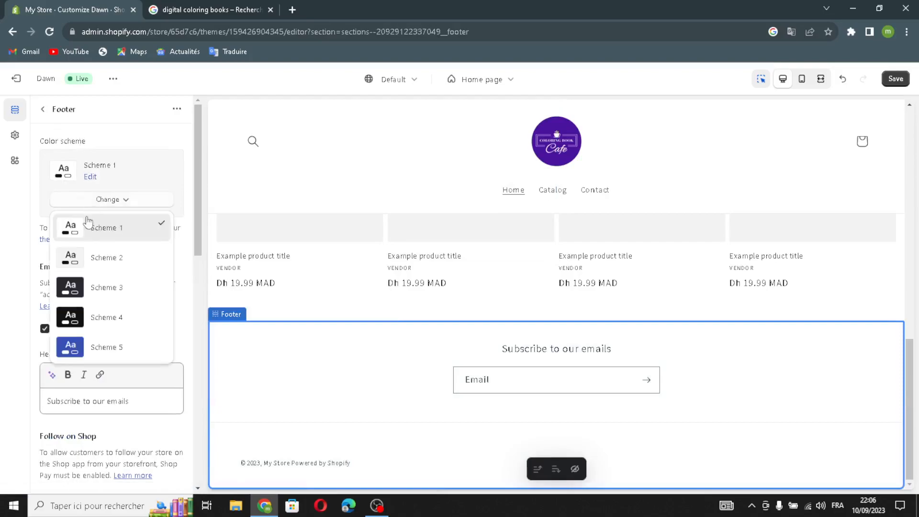
{"action": "left_click", "coordinate": [81, 288]}
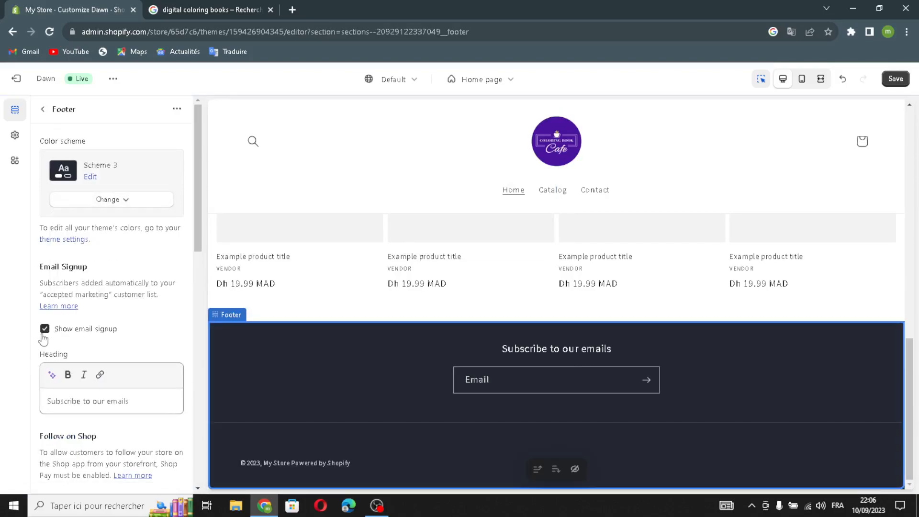
Generate the footer's email signup heading from "digital coloring books" and use the suggestion "Discover the Digital World of Coloring with our Interactive Books.".
{"action": "left_click", "coordinate": [52, 376]}
{"action": "type", "text": "d"}
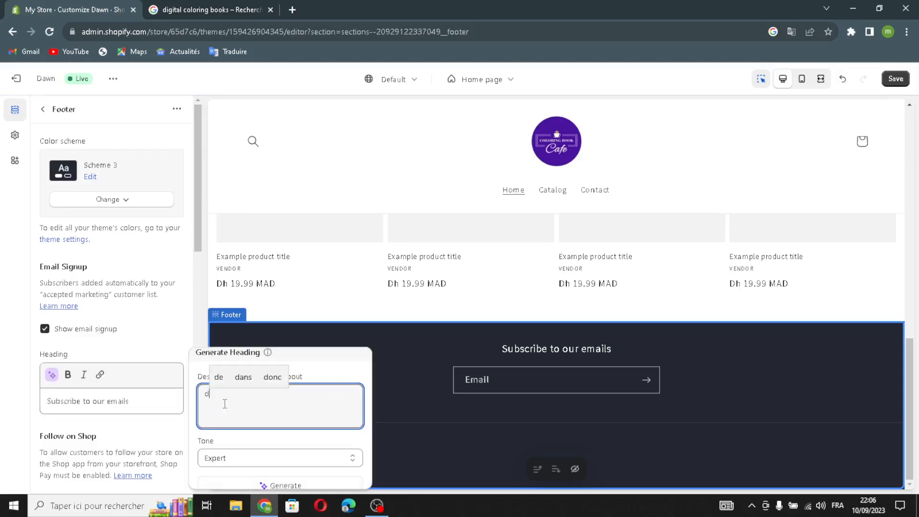
{"action": "type", "text": "igital co"}
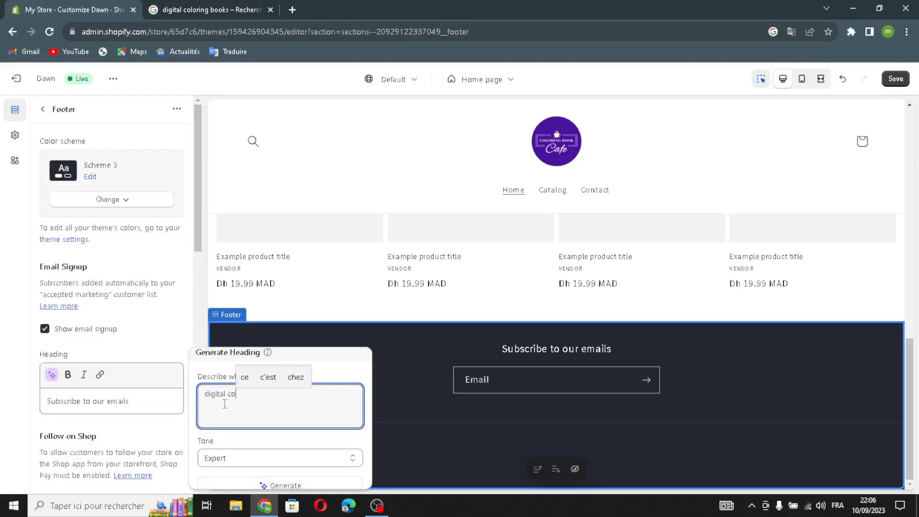
{"action": "type", "text": "loring "}
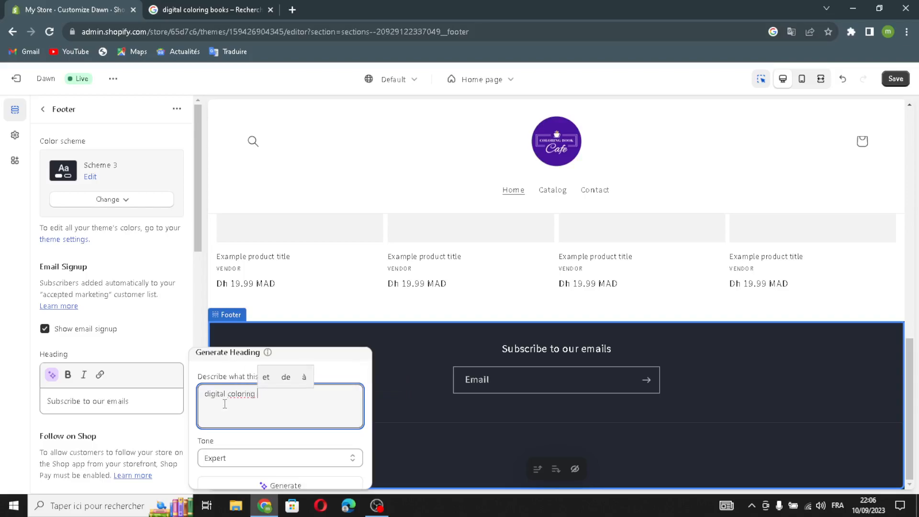
{"action": "type", "text": "books"}
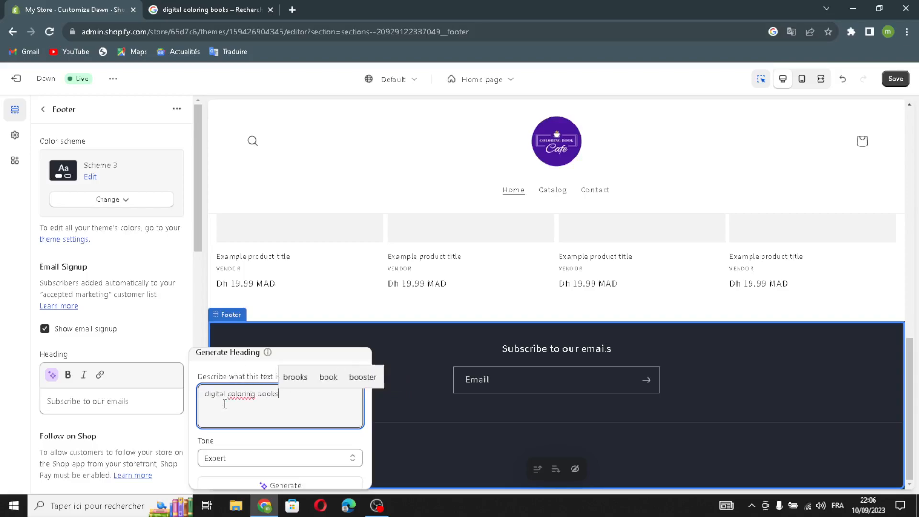
{"action": "left_click", "coordinate": [215, 480]}
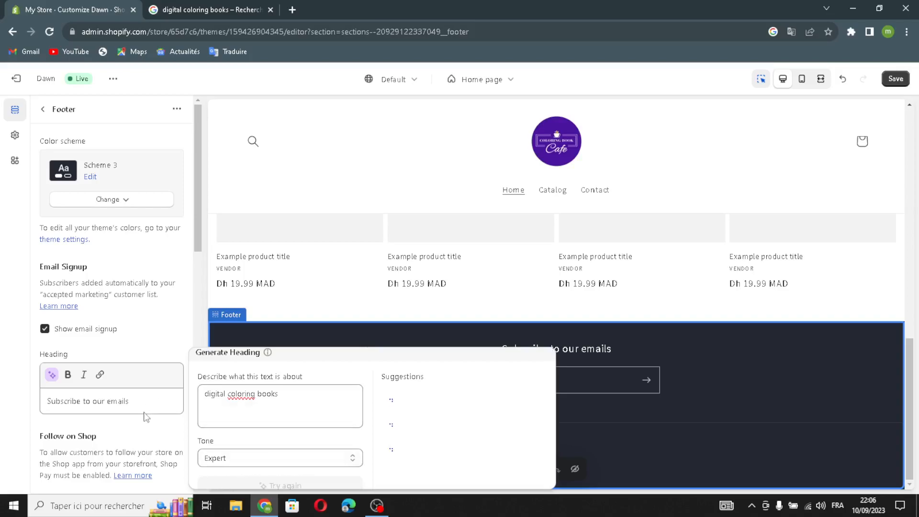
{"action": "left_click", "coordinate": [446, 413]}
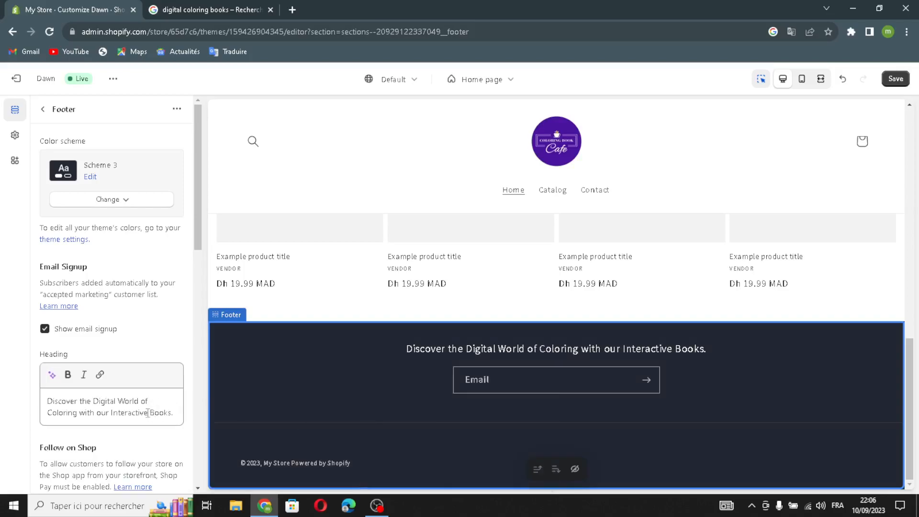
Show the policy links in the footer and return to the home page section list.
{"action": "scroll", "coordinate": [124, 433], "scroll_direction": "down", "scroll_amount": 2}
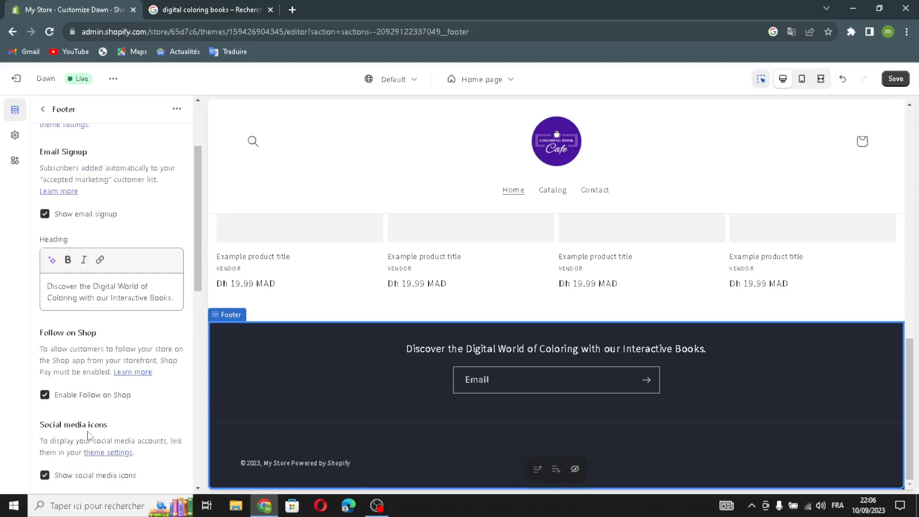
{"action": "scroll", "coordinate": [88, 431], "scroll_direction": "down", "scroll_amount": 1}
{"action": "scroll", "coordinate": [90, 445], "scroll_direction": "down", "scroll_amount": 4}
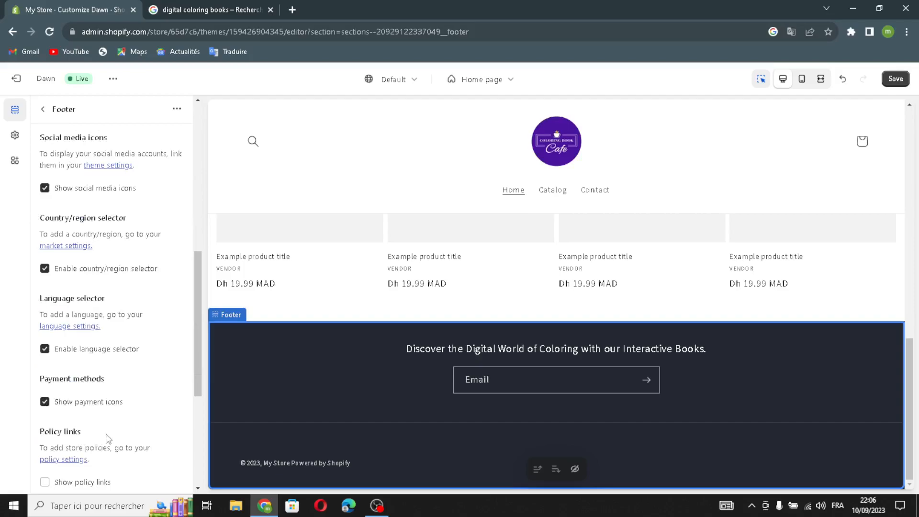
{"action": "scroll", "coordinate": [107, 438], "scroll_direction": "down", "scroll_amount": 2}
{"action": "left_click", "coordinate": [46, 371]}
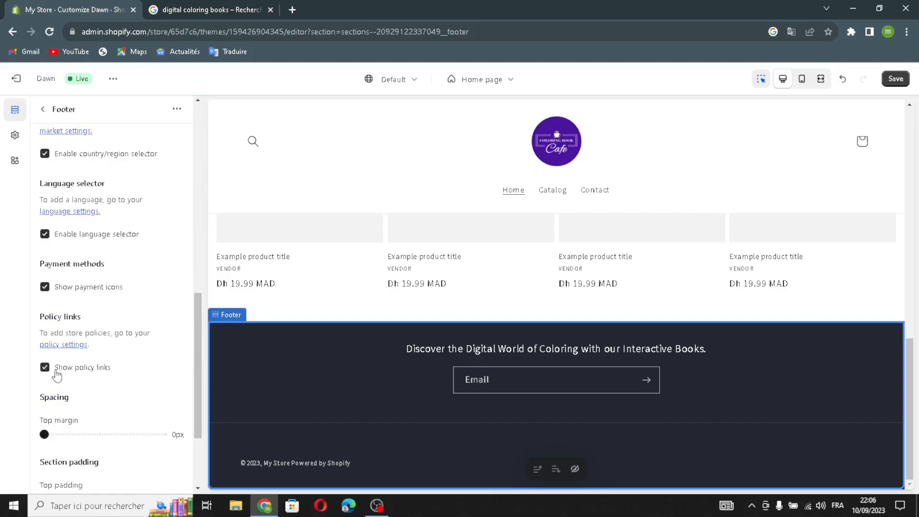
{"action": "left_click", "coordinate": [42, 110]}
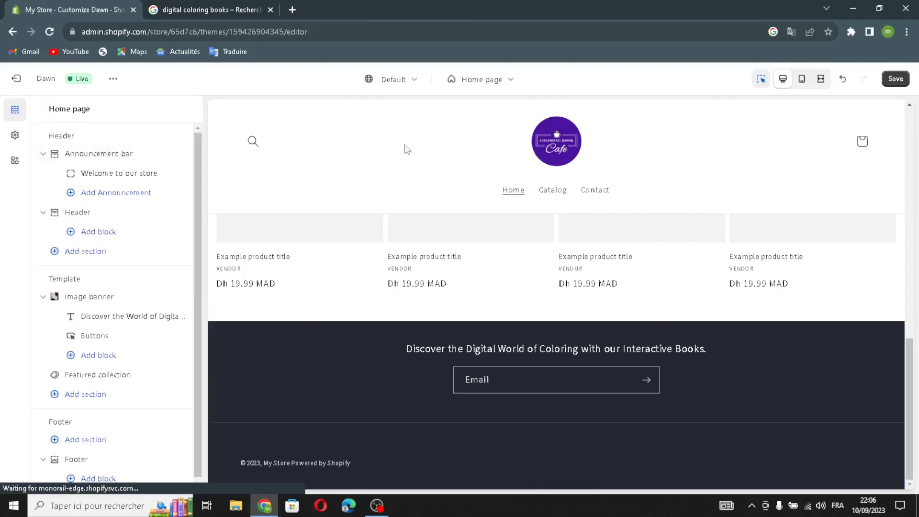
Save the theme changes and go back to the admin home page, closing the "digital coloring books" search tab and collapsing the trial notice.
{"action": "left_click", "coordinate": [892, 79]}
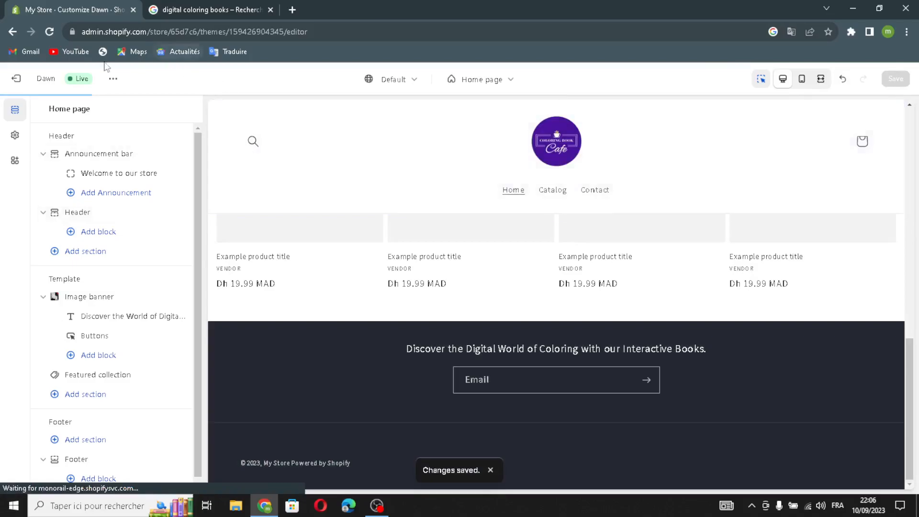
{"action": "left_click", "coordinate": [10, 80]}
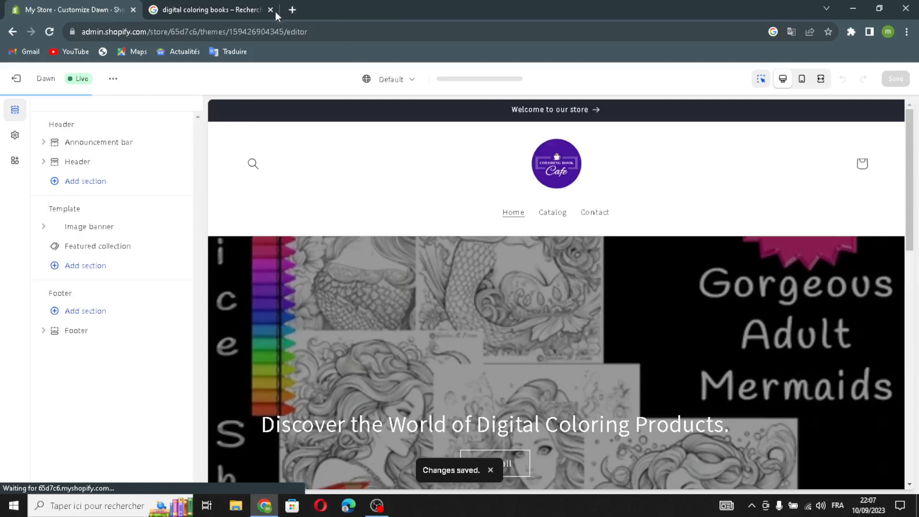
{"action": "left_click", "coordinate": [271, 10]}
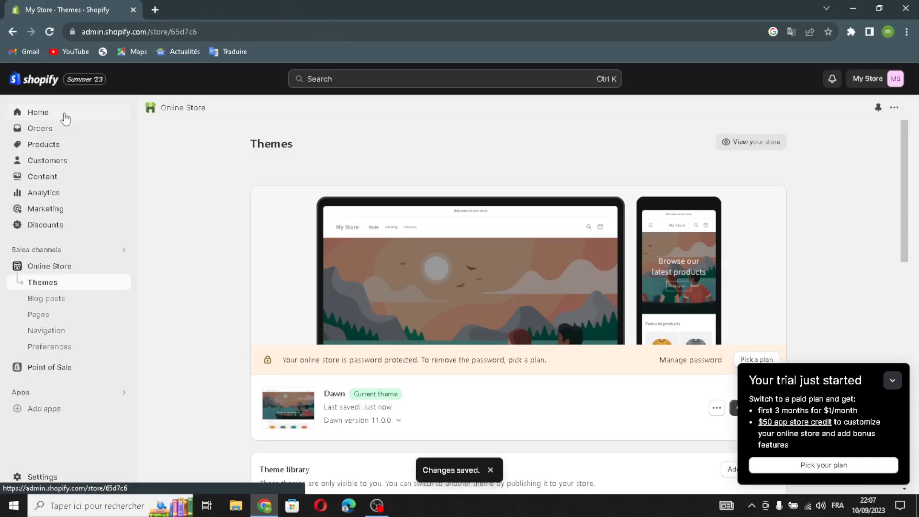
{"action": "left_click", "coordinate": [62, 114]}
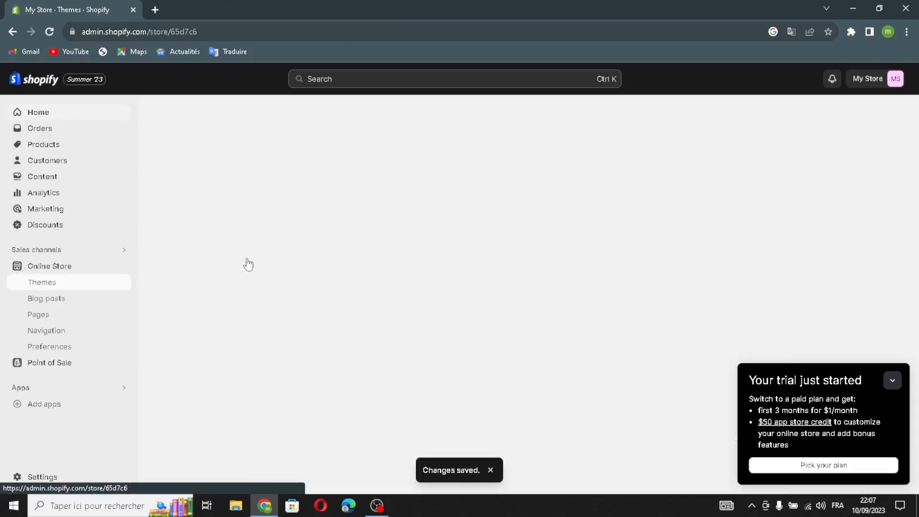
{"action": "left_click", "coordinate": [894, 381]}
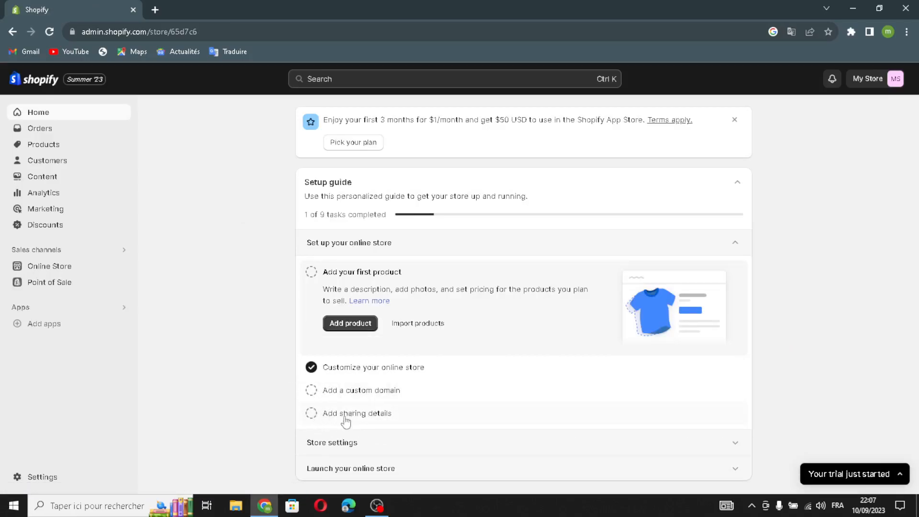
Name the store "PrintPro3D" in the store details, save the settings and return to the admin home page.
{"action": "left_click", "coordinate": [330, 443]}
{"action": "left_click", "coordinate": [338, 352]}
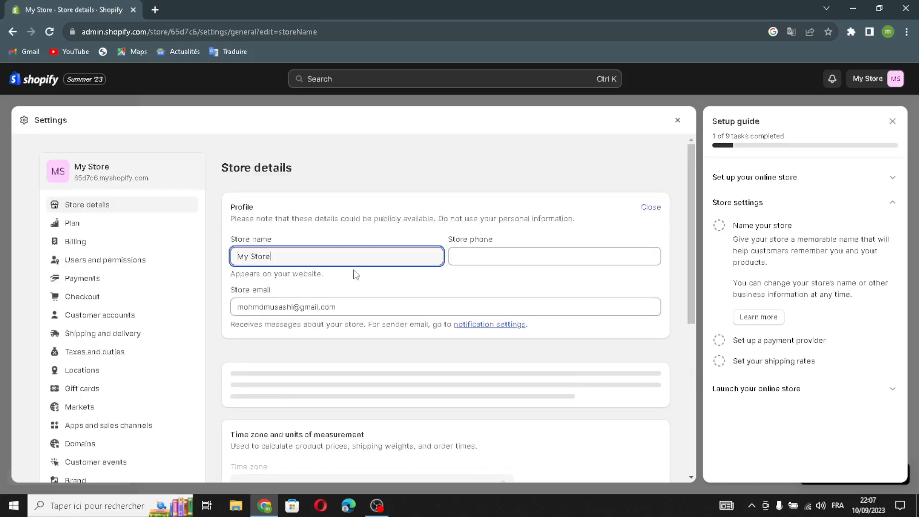
{"action": "triple_click", "coordinate": [338, 260]}
{"action": "type", "text": "PrintPro3D"}
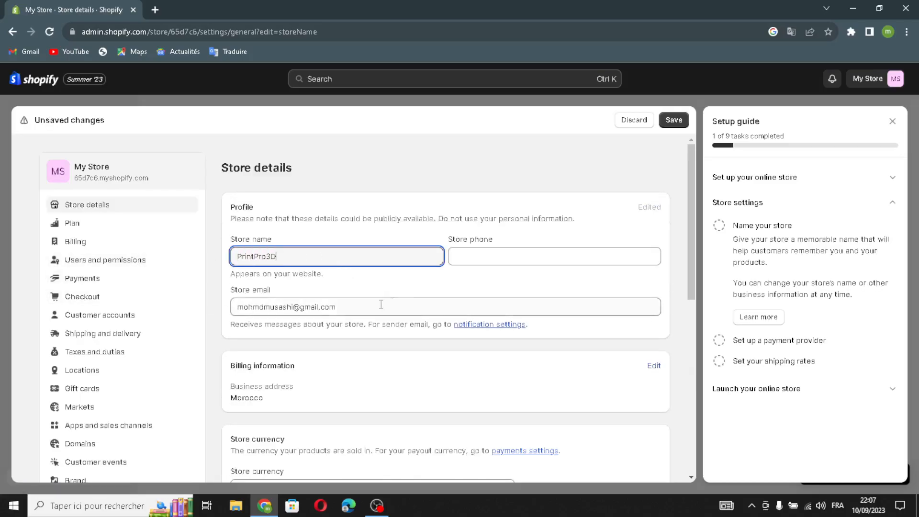
{"action": "left_click", "coordinate": [467, 259]}
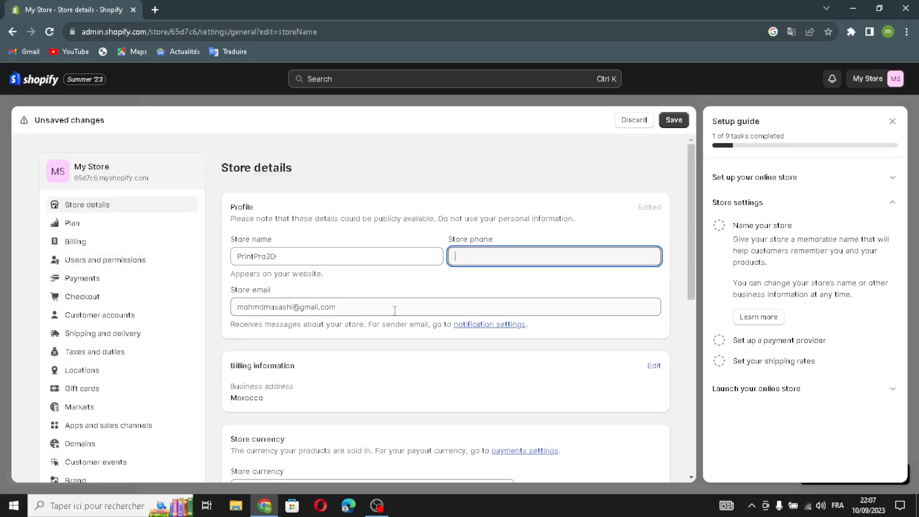
{"action": "left_click_drag", "start_coordinate": [351, 308], "coordinate": [248, 307]}
{"action": "left_click", "coordinate": [374, 307]}
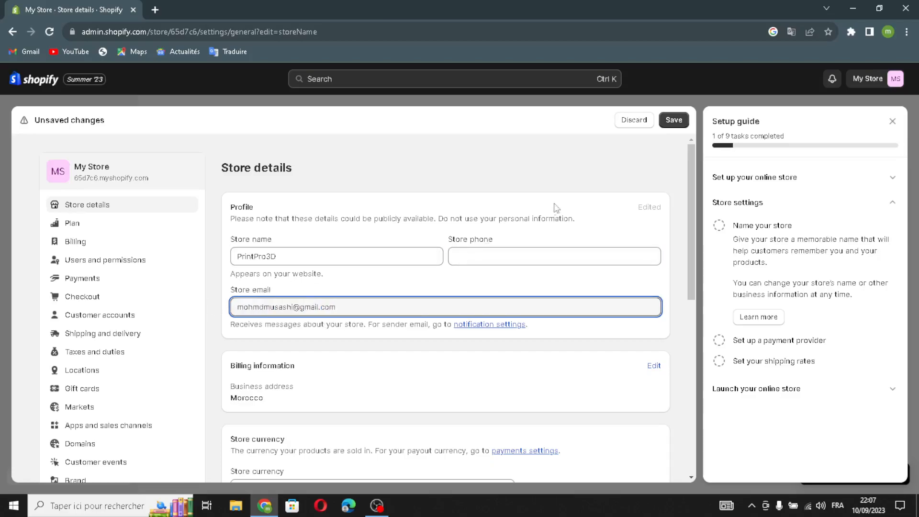
{"action": "left_click", "coordinate": [671, 122]}
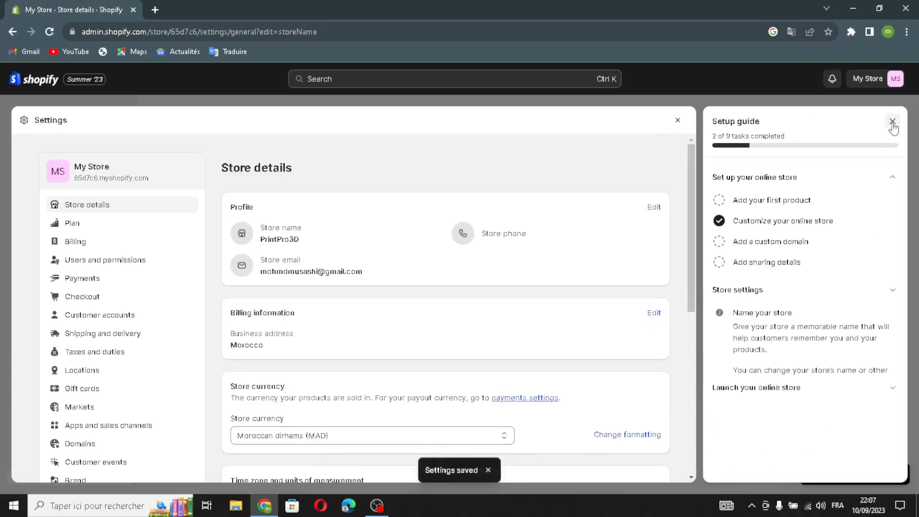
{"action": "left_click", "coordinate": [893, 123]}
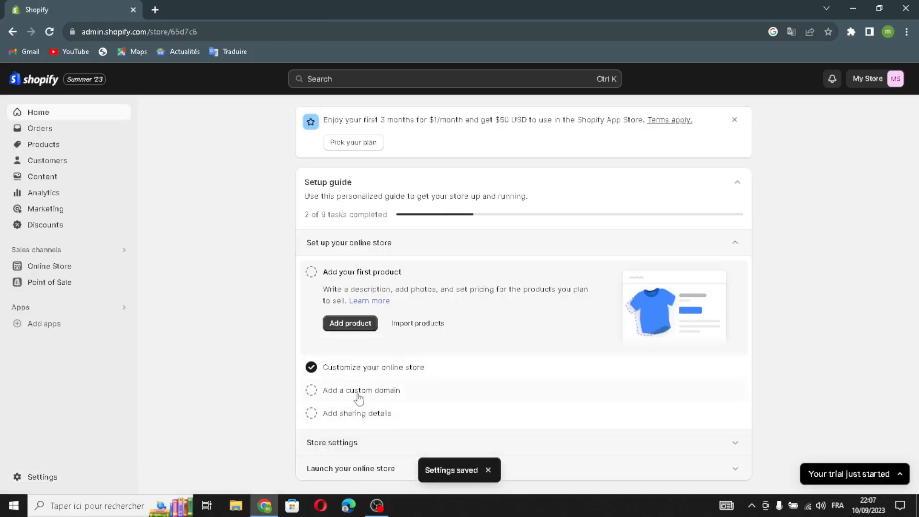
Mark the "Pick a plan" and "Remove your store password" setup tasks as complete and return to the admin home page.
{"action": "left_click", "coordinate": [342, 443]}
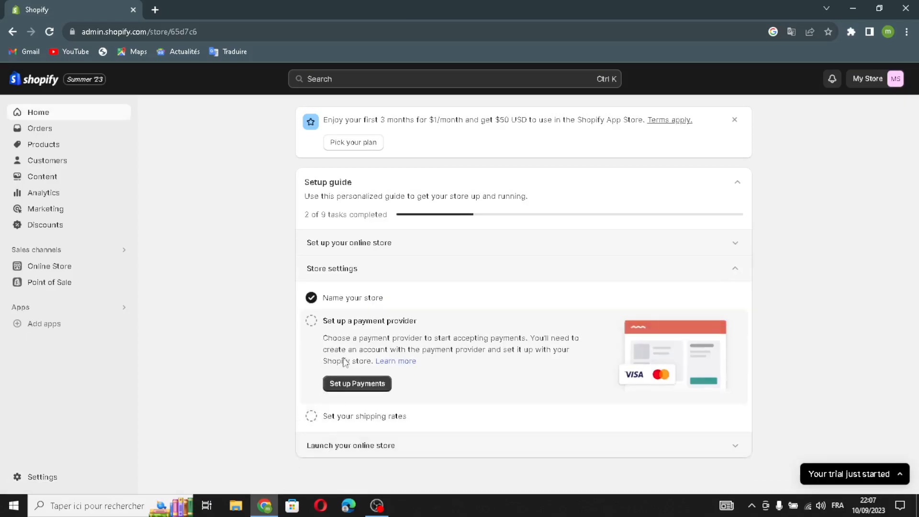
{"action": "left_click", "coordinate": [321, 446]}
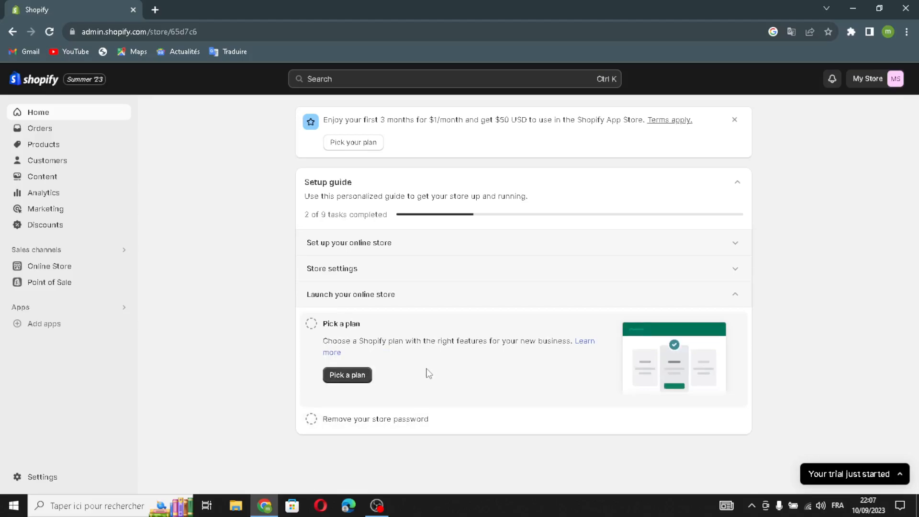
{"action": "left_click", "coordinate": [348, 376]}
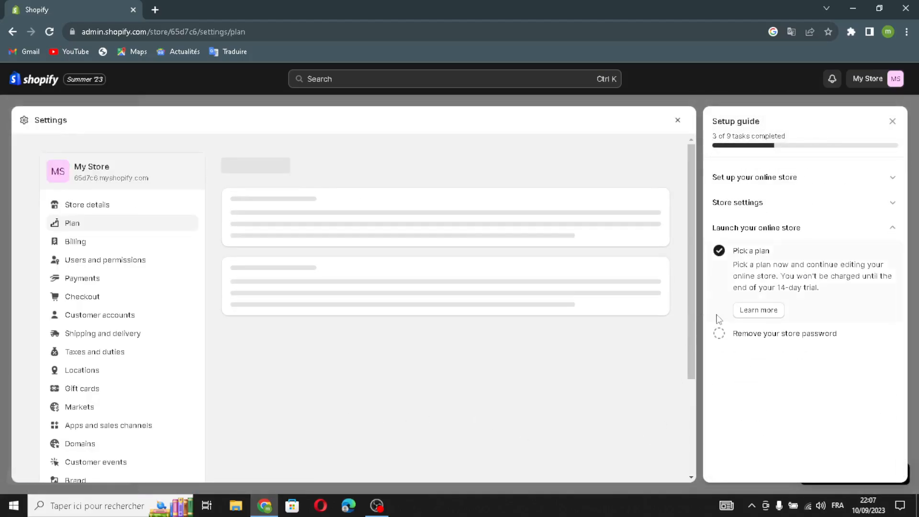
{"action": "left_click", "coordinate": [718, 334]}
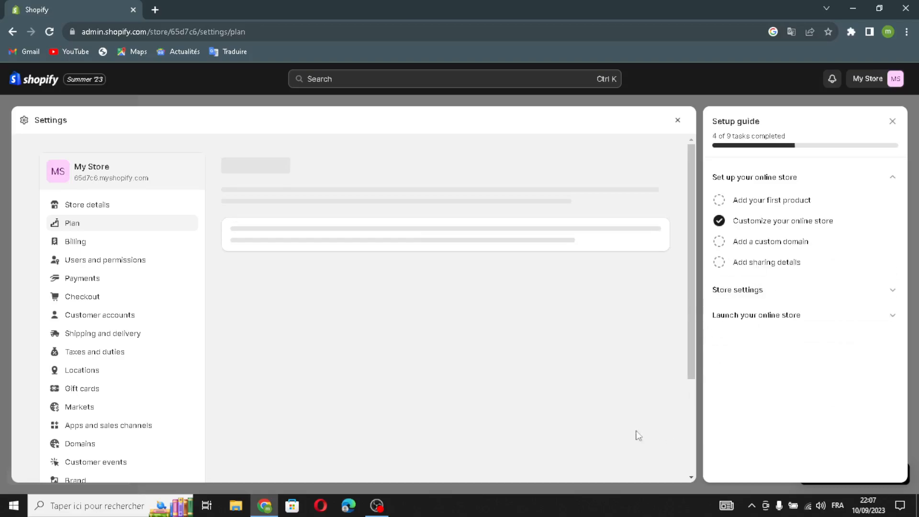
{"action": "left_click", "coordinate": [679, 119]}
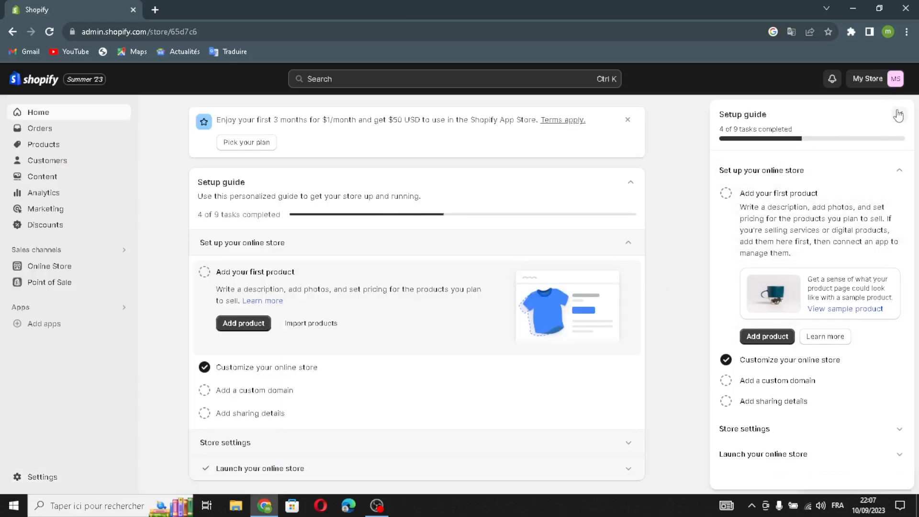
{"action": "left_click", "coordinate": [899, 114]}
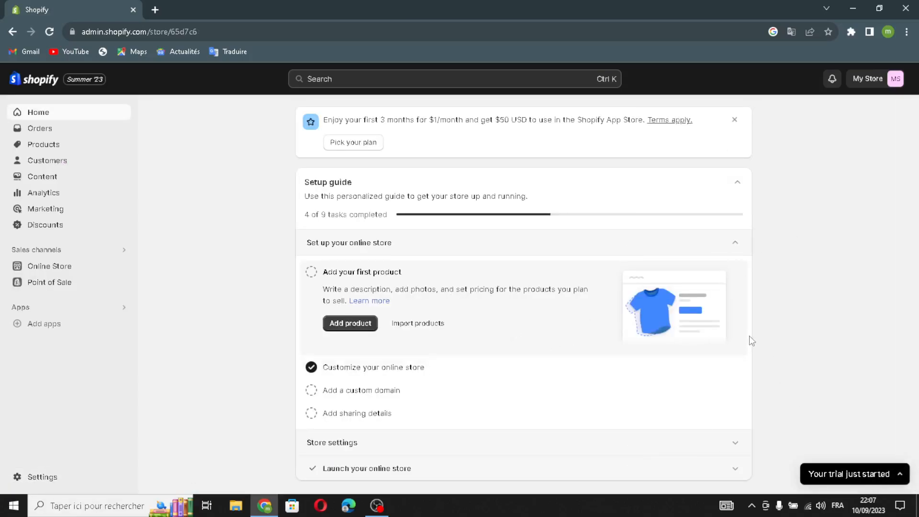